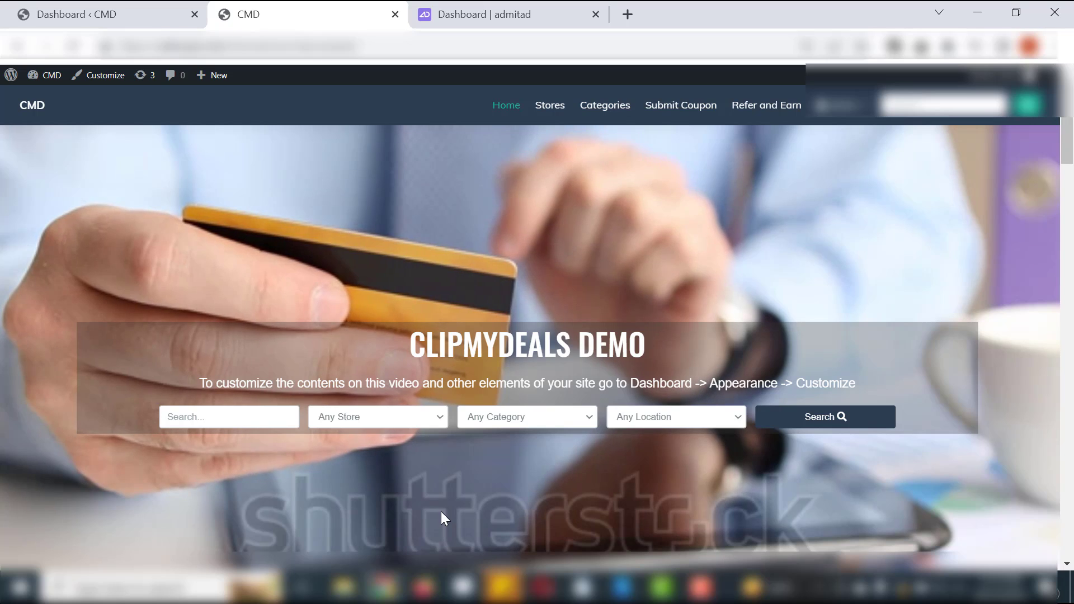
- Look over the CMD demo site's homepage, its WordPress dashboard and the Admitad account dashboard
scroll(442, 512, down, 5)
scroll(441, 511, down, 10)
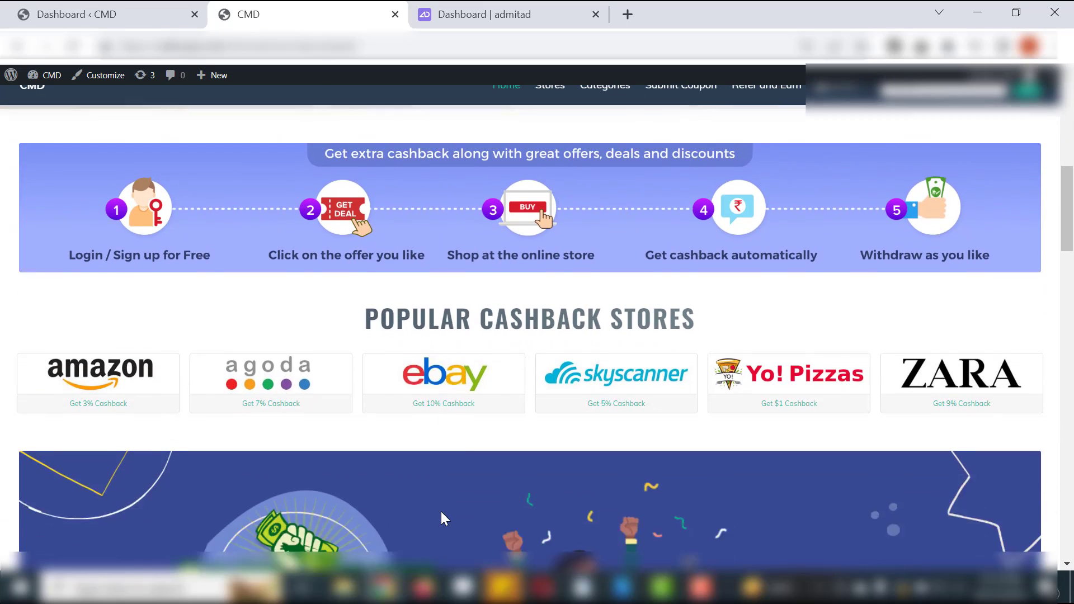
scroll(441, 519, down, 6)
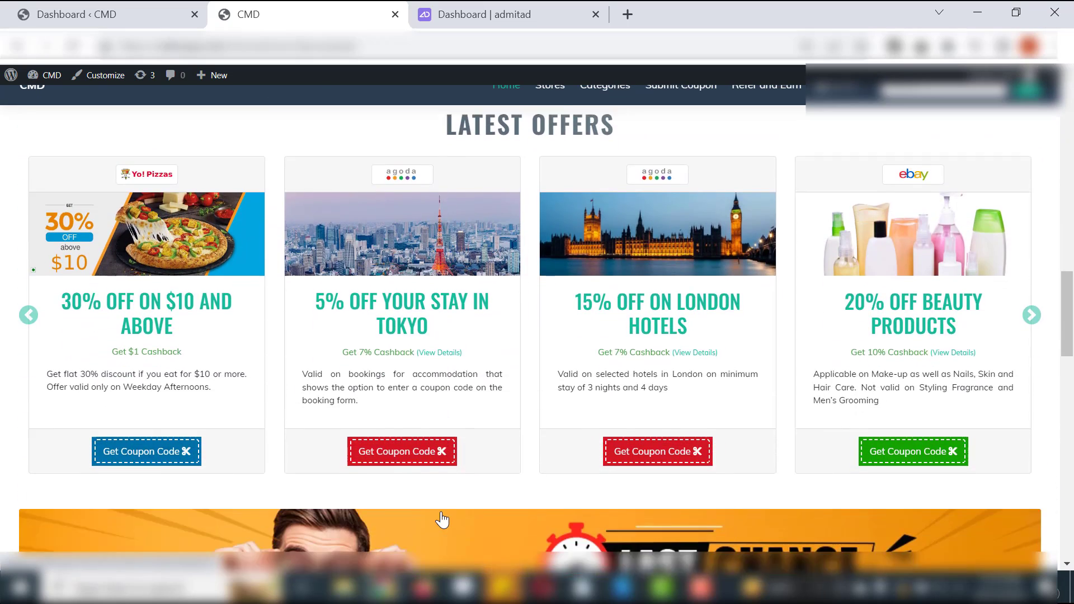
scroll(442, 519, up, 20)
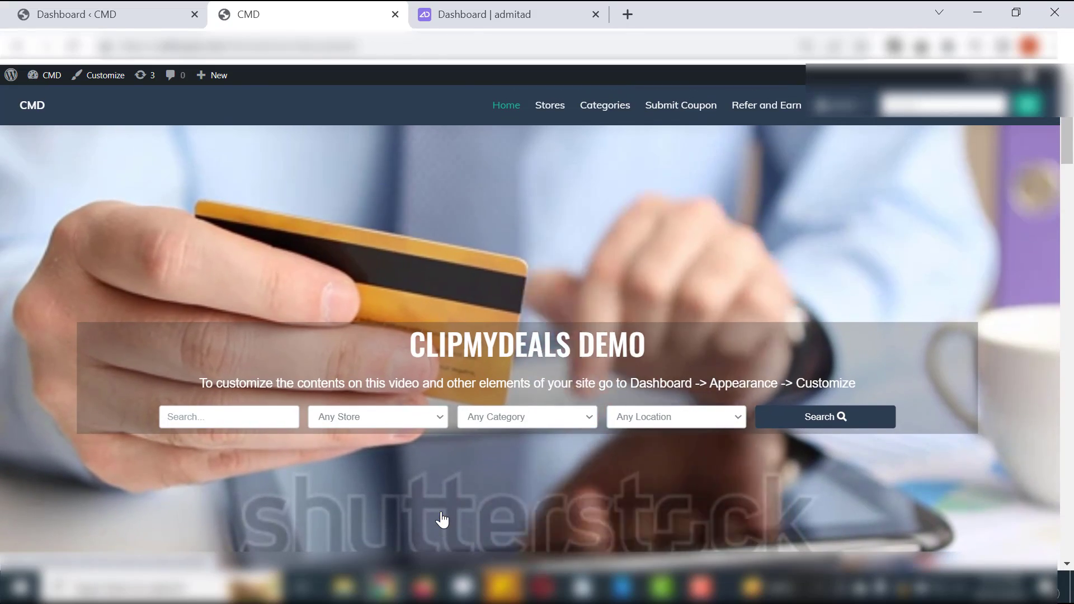
click(155, 17)
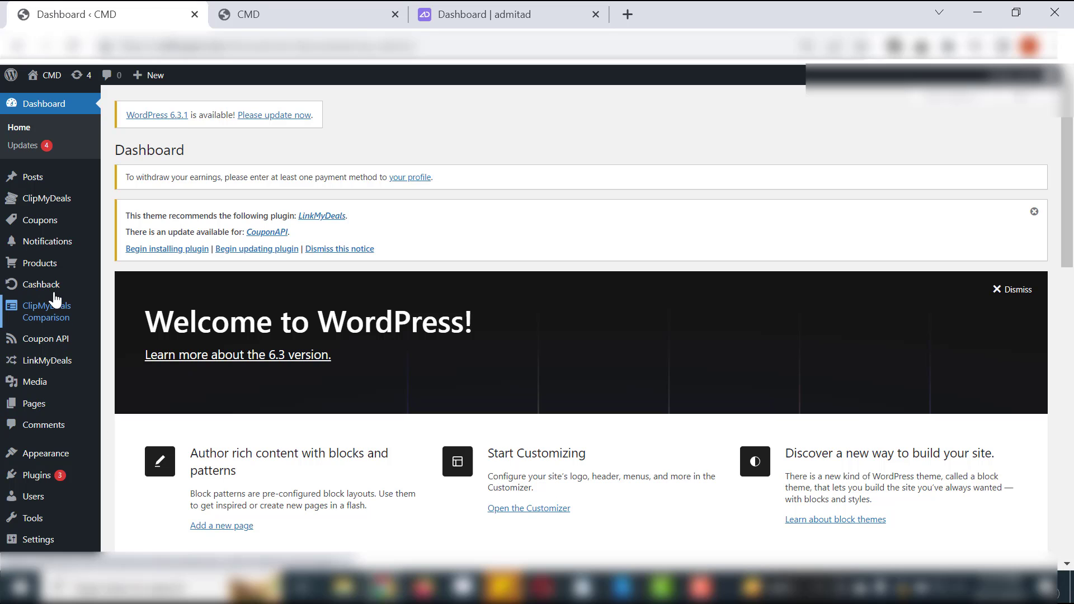
scroll(256, 260, down, 14)
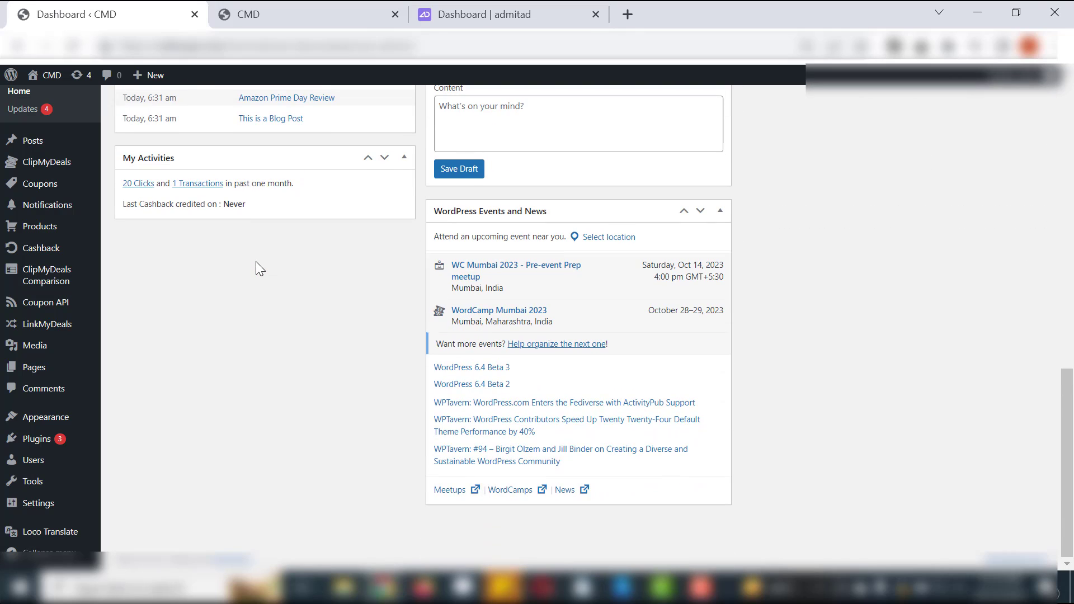
scroll(257, 269, up, 12)
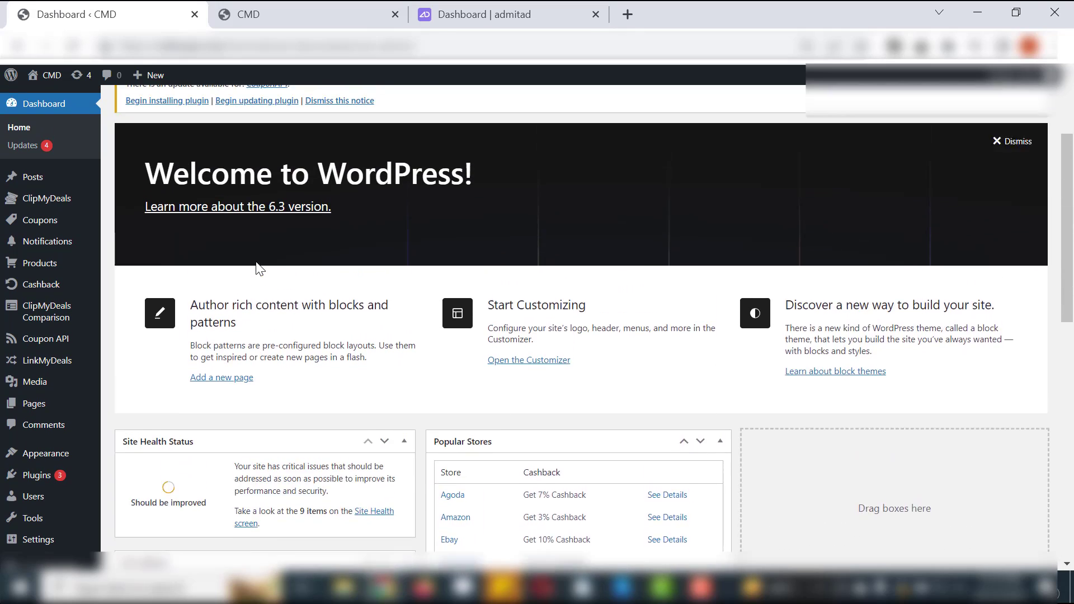
scroll(258, 268, up, 3)
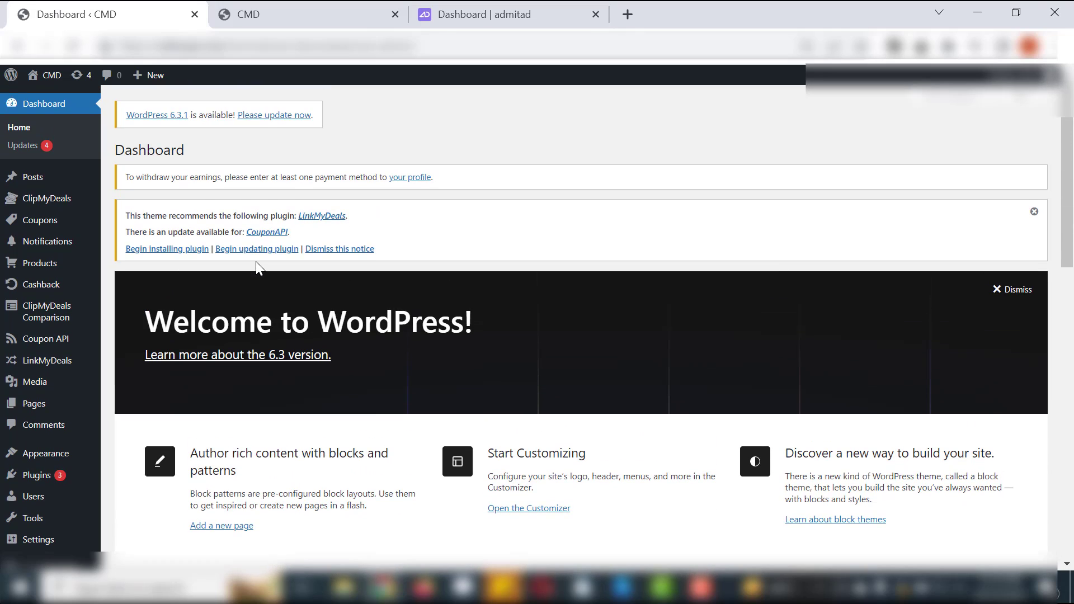
click(462, 25)
scroll(435, 288, down, 5)
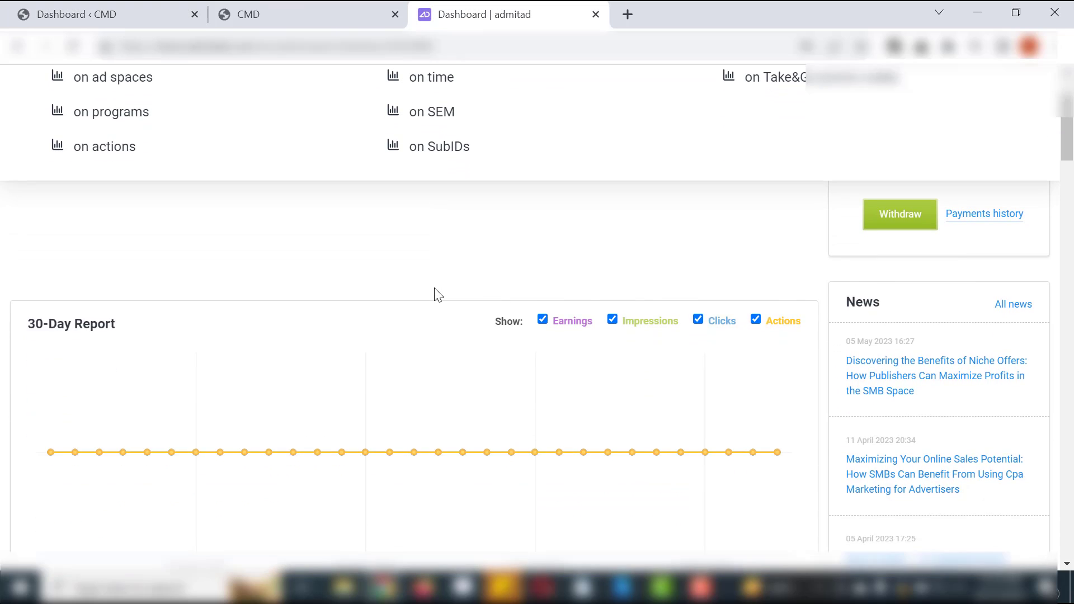
scroll(435, 288, down, 12)
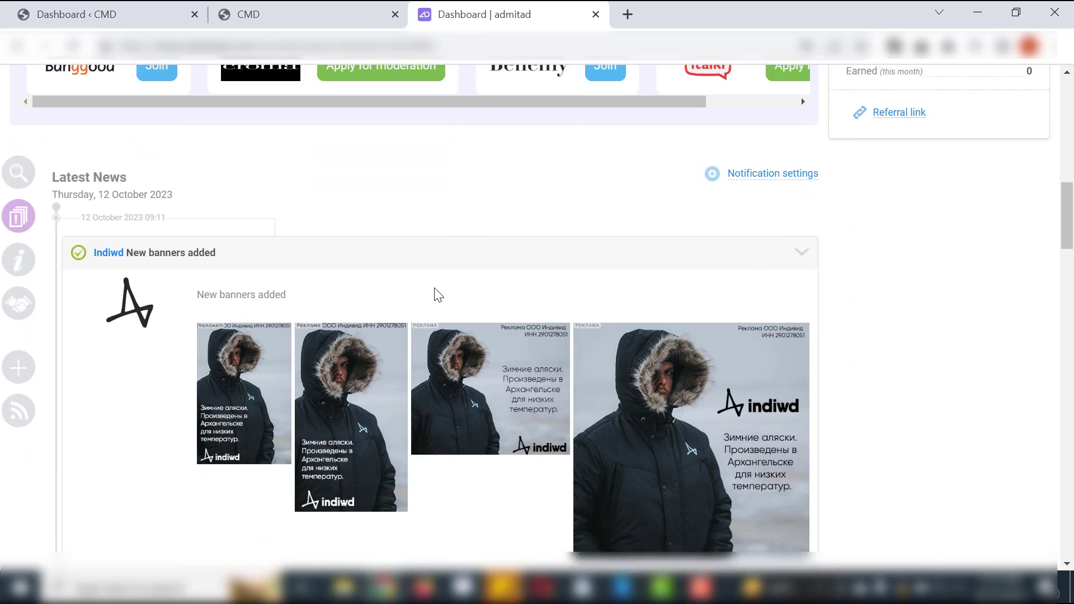
scroll(434, 286, up, 15)
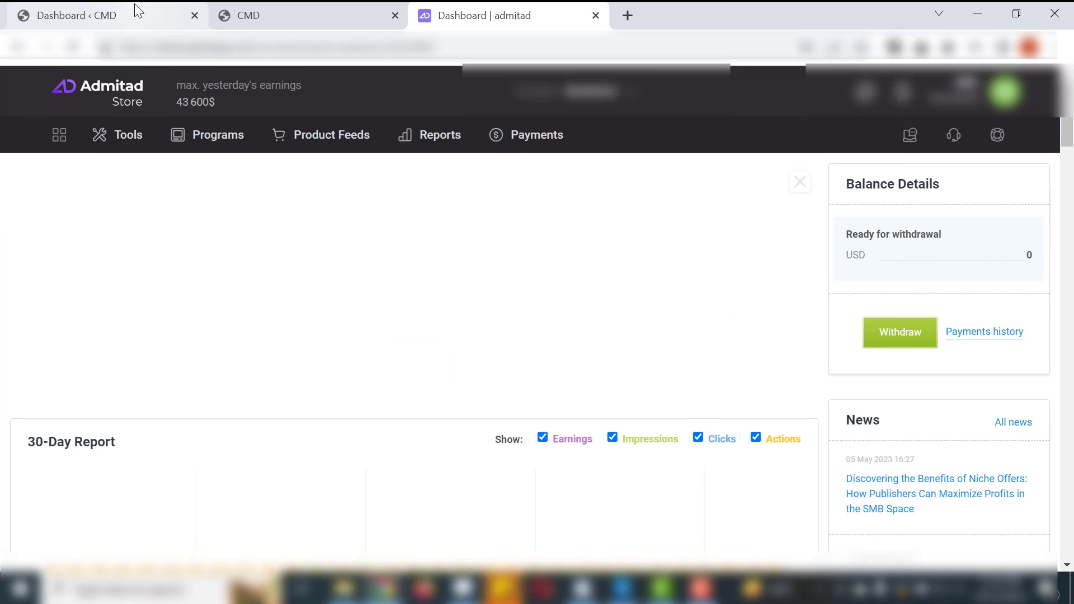
- Return to the WordPress dashboard and open the Cashback section's Generate Postback page
click(138, 10)
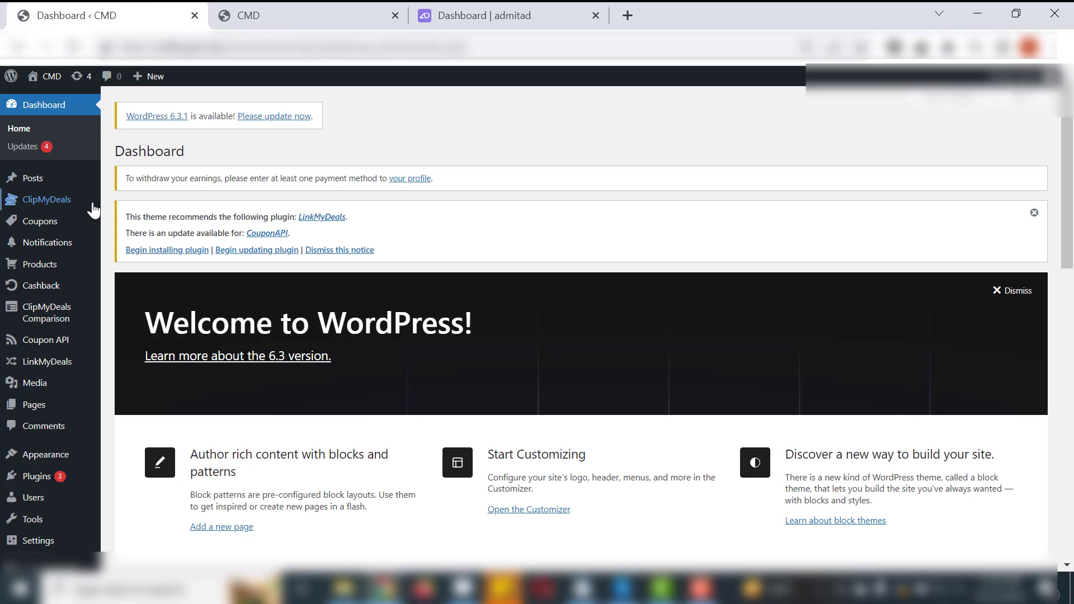
mouse_move(56, 288)
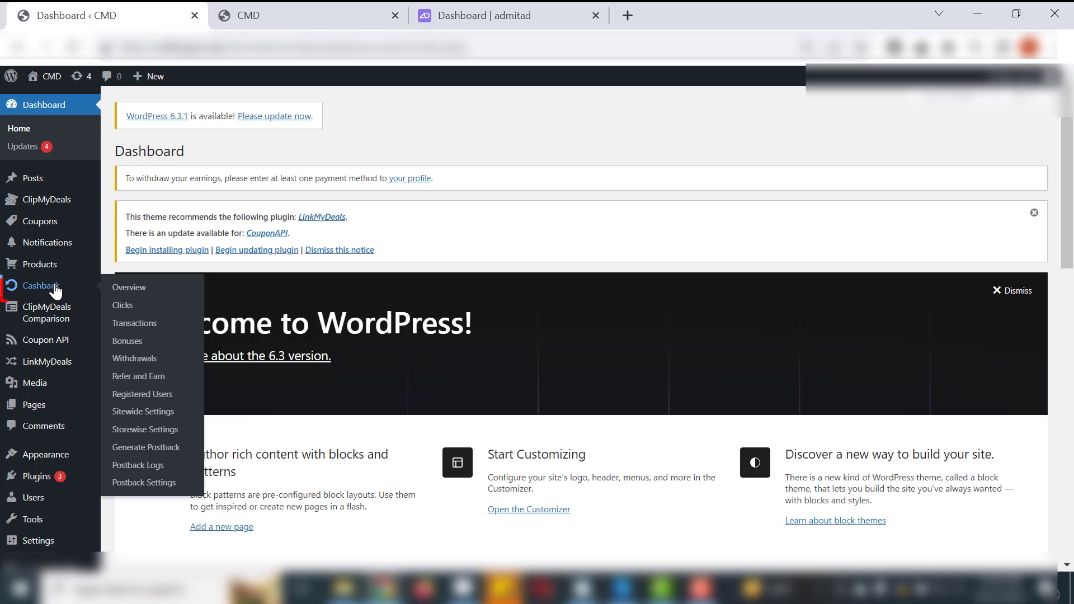
click(137, 455)
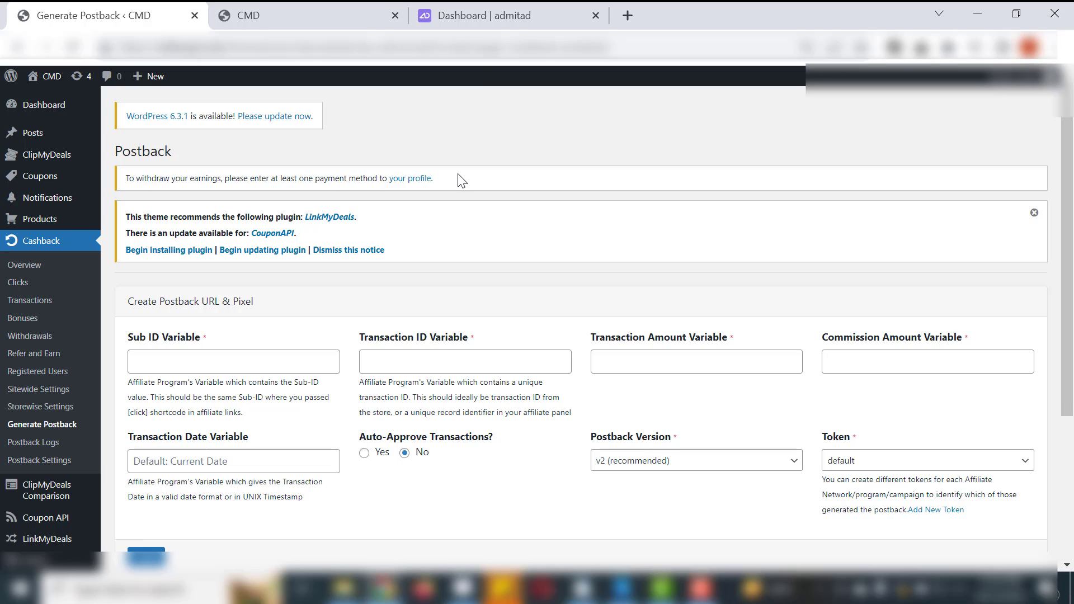
- Switch to Admitad, go to the Optimization code tool and start adding a new postback URL
click(500, 15)
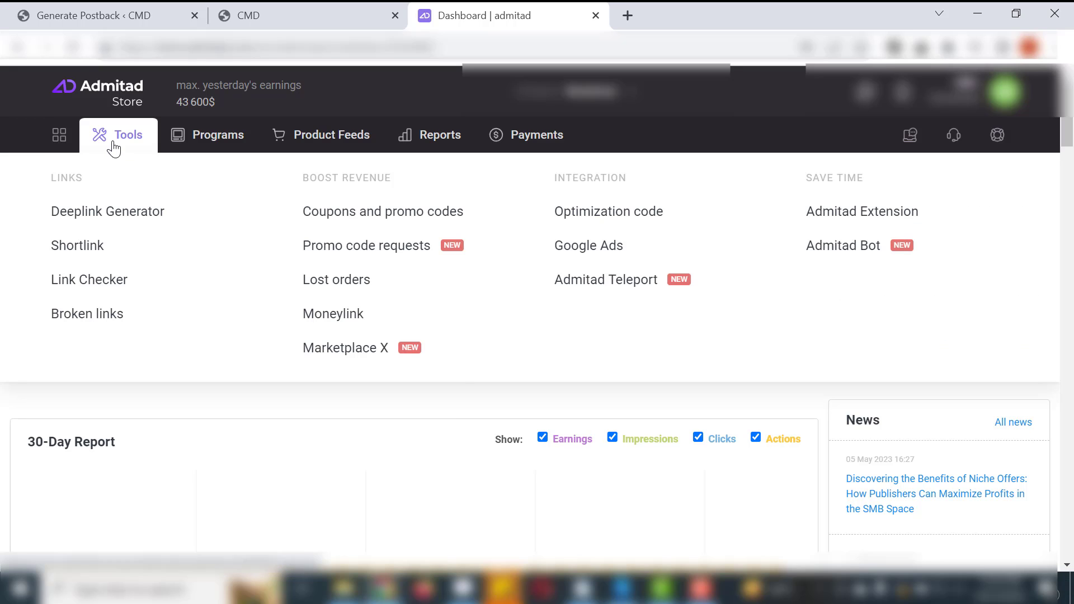
mouse_move(108, 151)
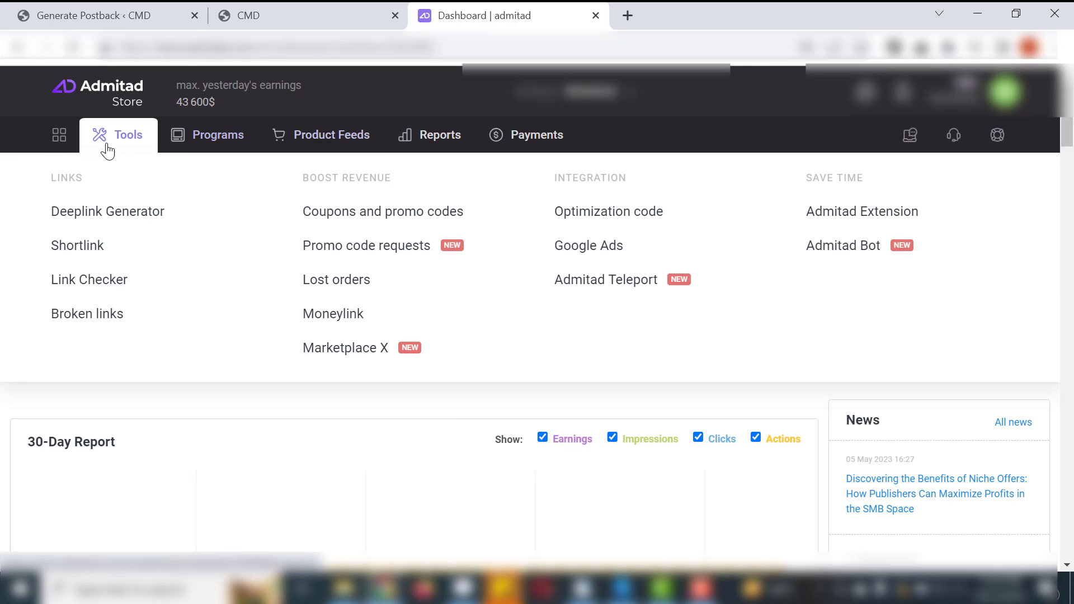
click(629, 223)
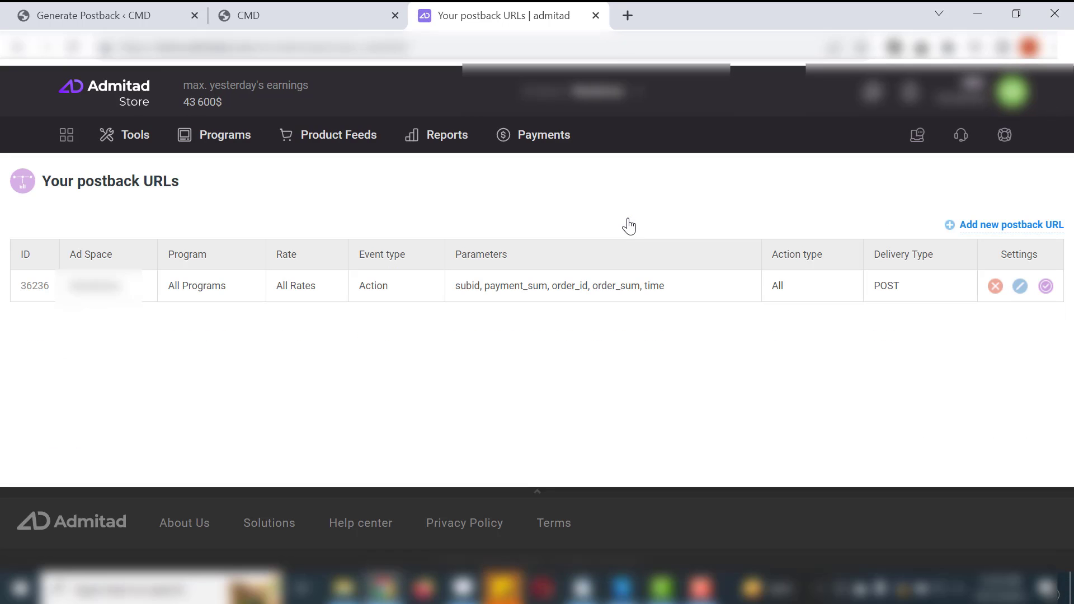
click(951, 231)
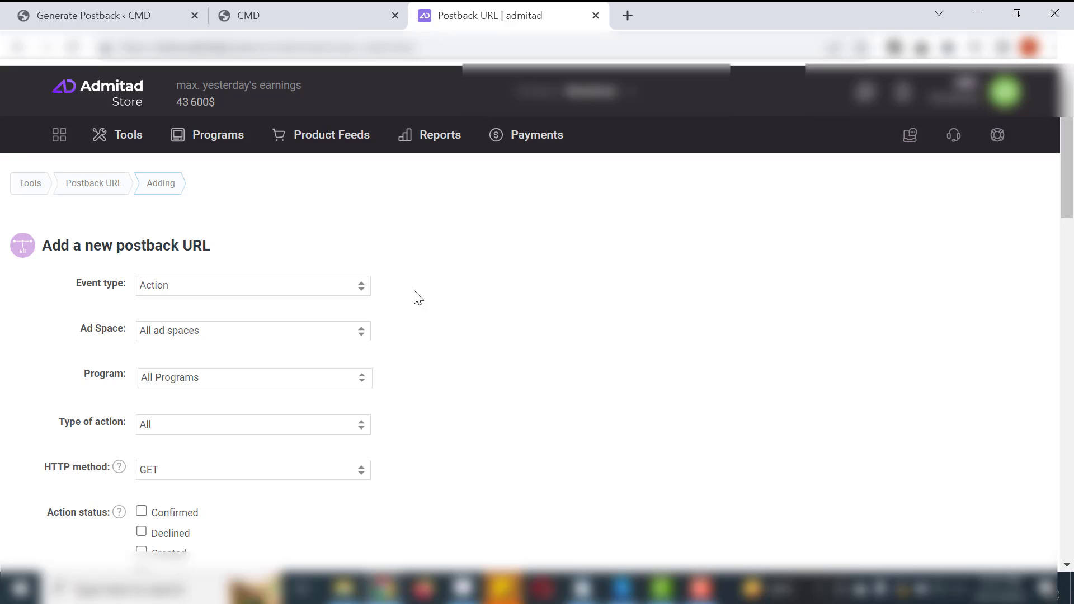
- Using Admitad's parameter list, fill WordPress's postback variables in order with [[[subid]]], [[[order_id]]], [[[order_sum]]], [[[payment_sum]]] and date [[[time]]]
scroll(487, 347, down, 3)
scroll(488, 346, down, 14)
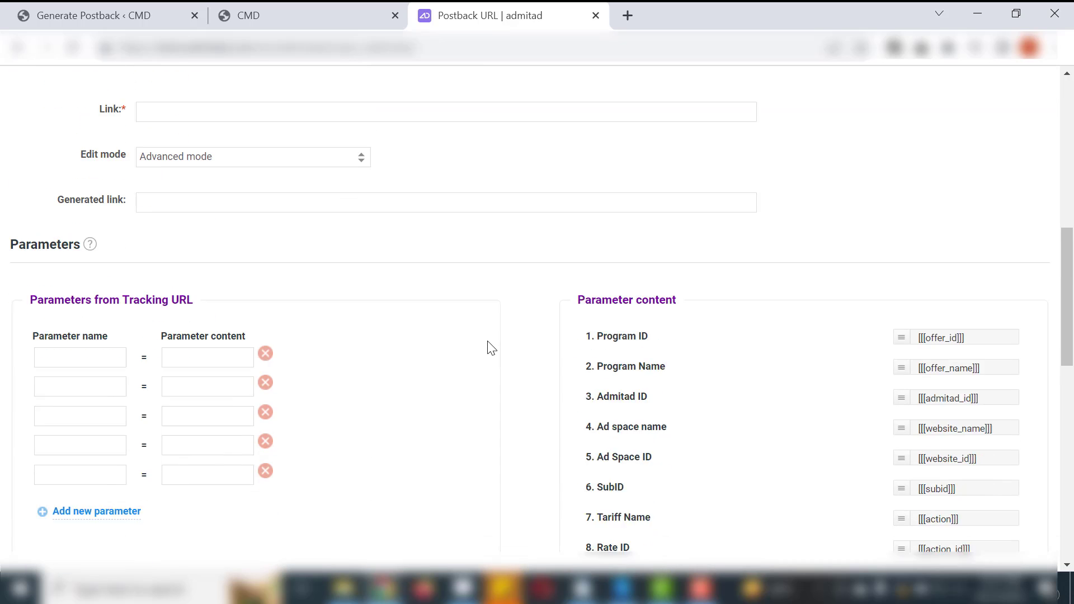
scroll(488, 347, up, 2)
scroll(490, 346, up, 1)
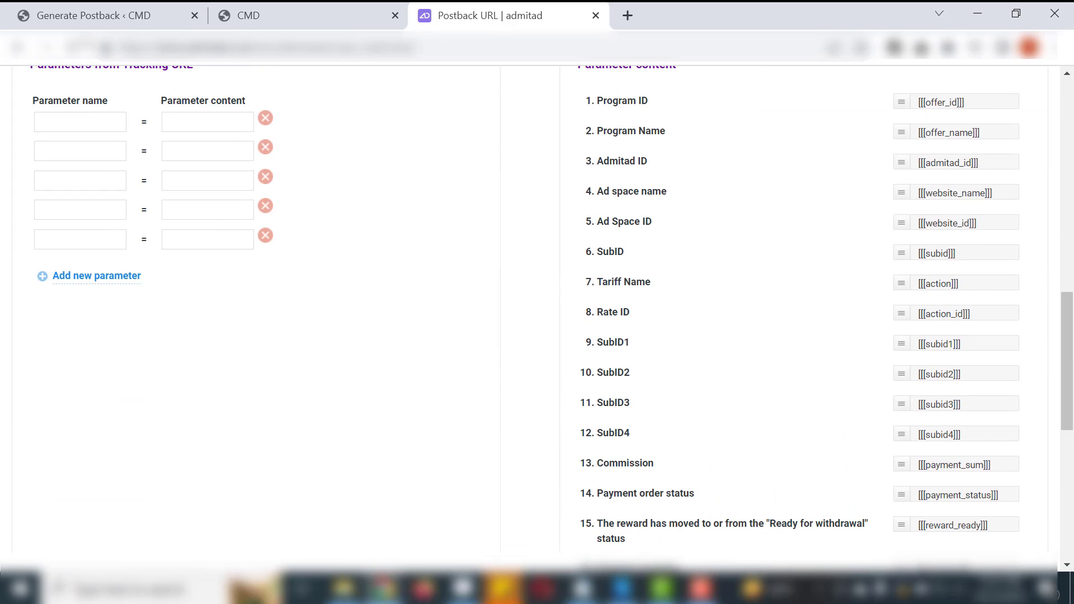
click(58, 15)
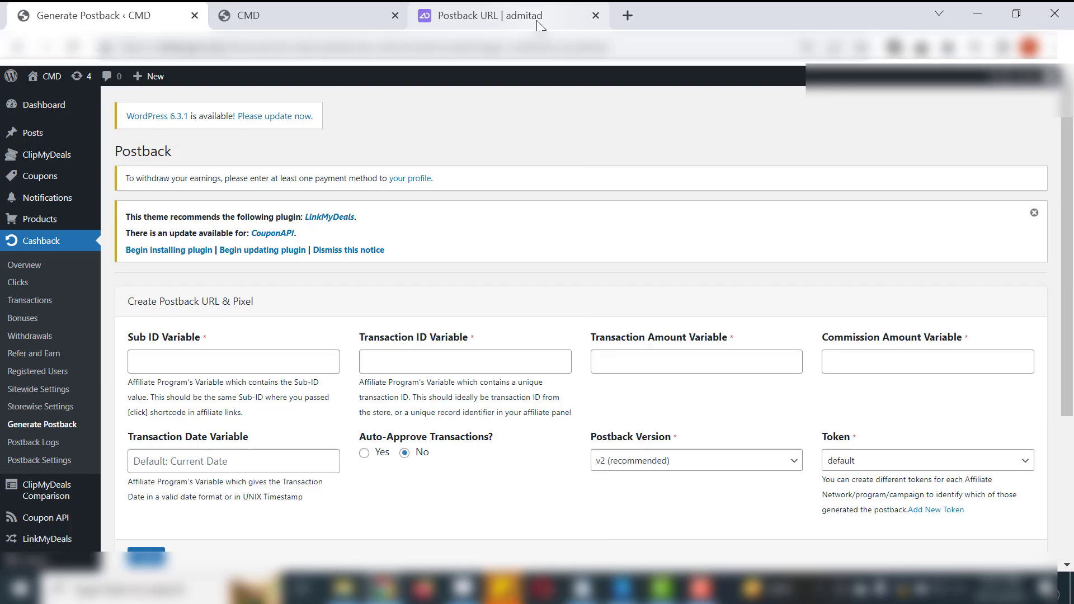
click(537, 24)
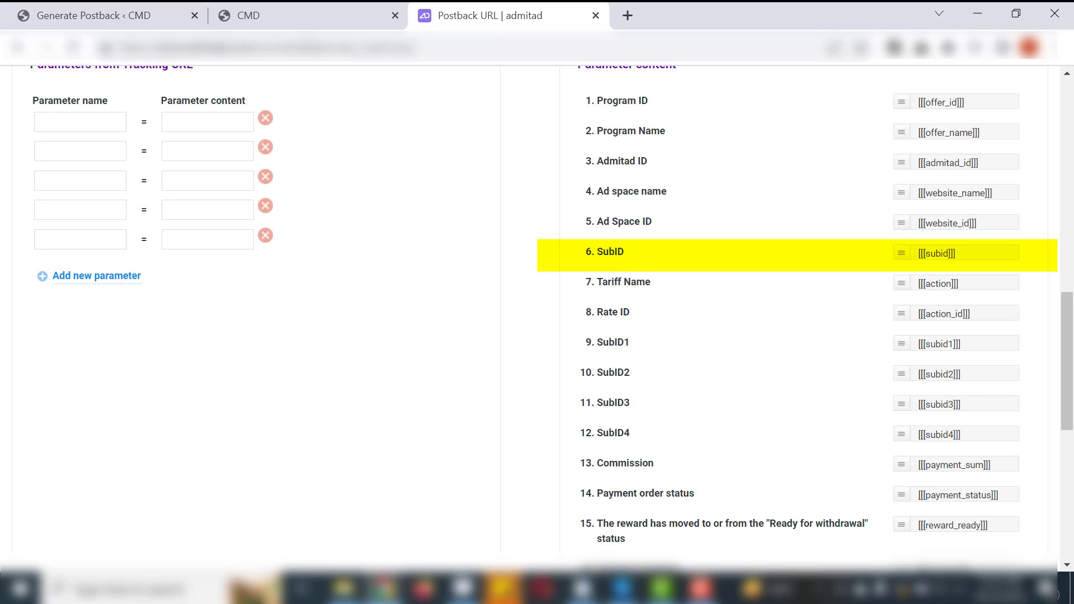
click(150, 6)
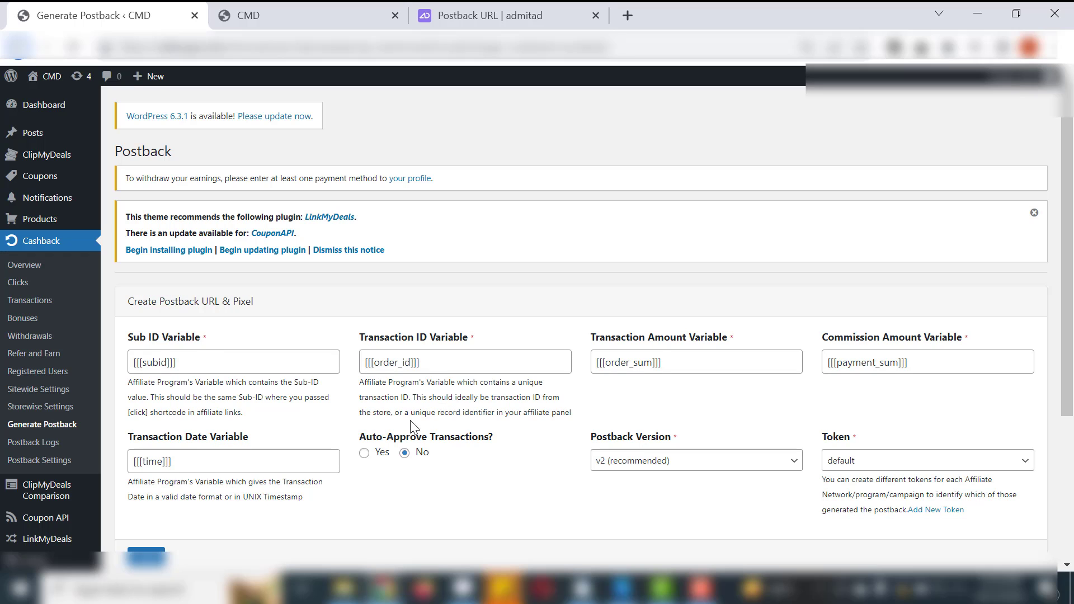
- Set Auto-Approve Transactions to No and create the postback URL and pixel
click(364, 453)
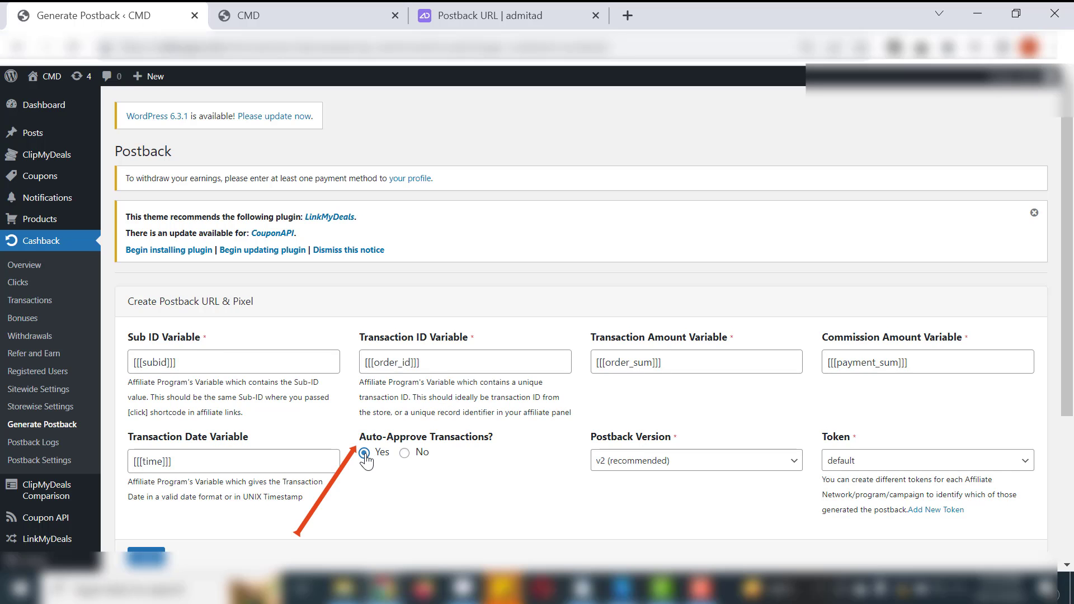
click(404, 454)
scroll(404, 459, down, 3)
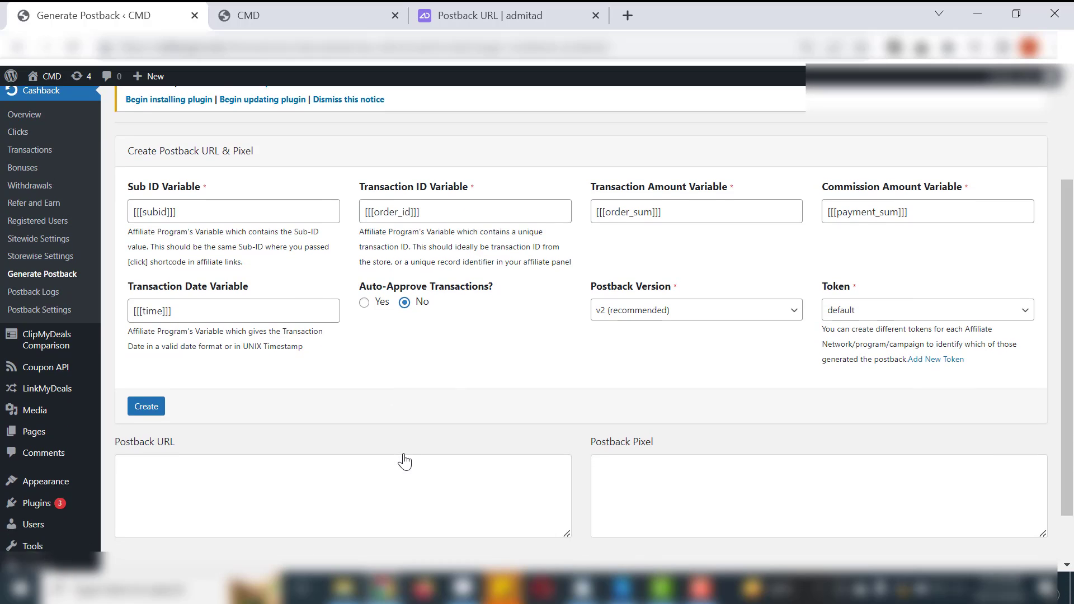
scroll(404, 460, down, 1)
click(151, 363)
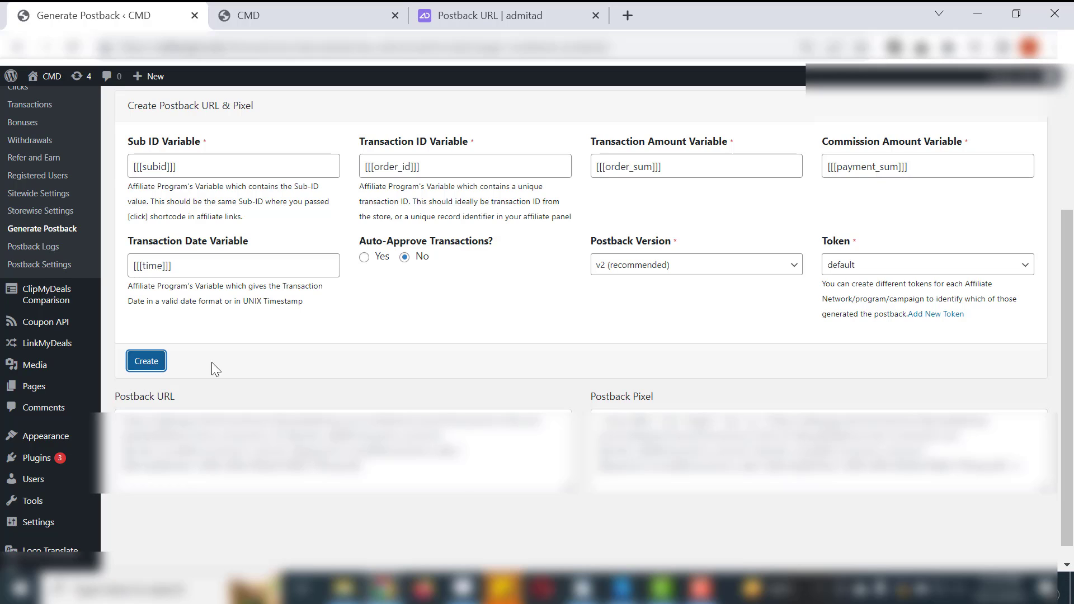
scroll(595, 389, down, 1)
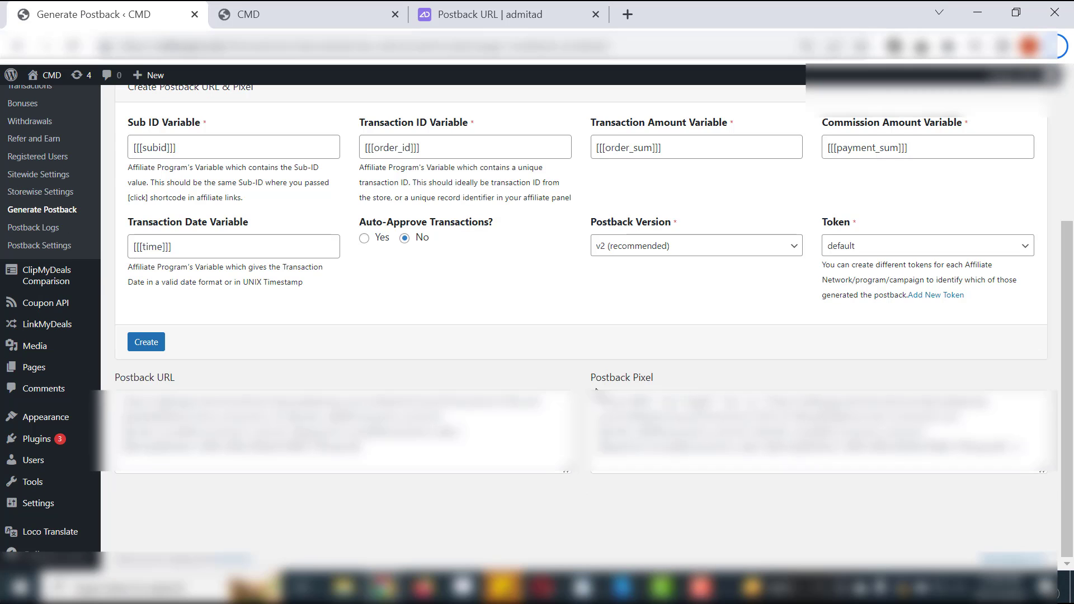
- In Admitad's new postback URL form, select the Action event type and the website's ad space, keeping the program at All Programs
click(460, 8)
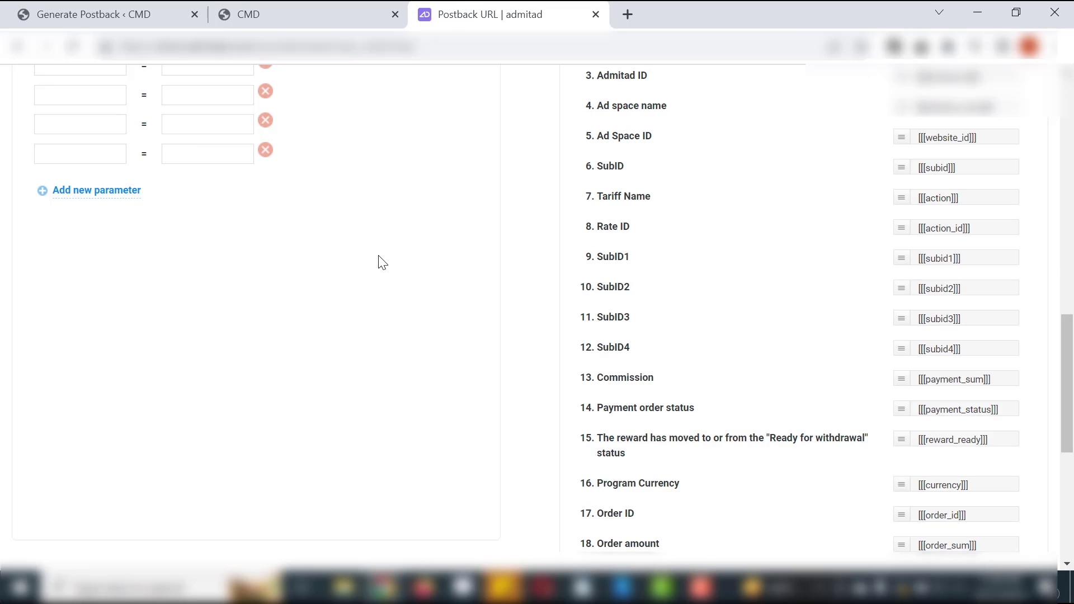
scroll(378, 262, up, 15)
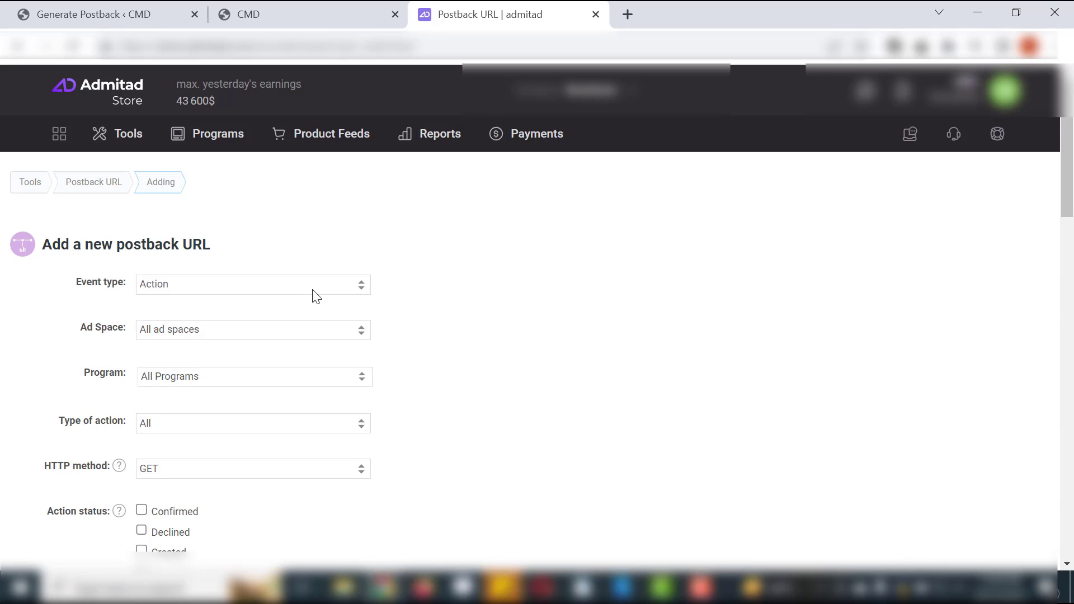
click(357, 291)
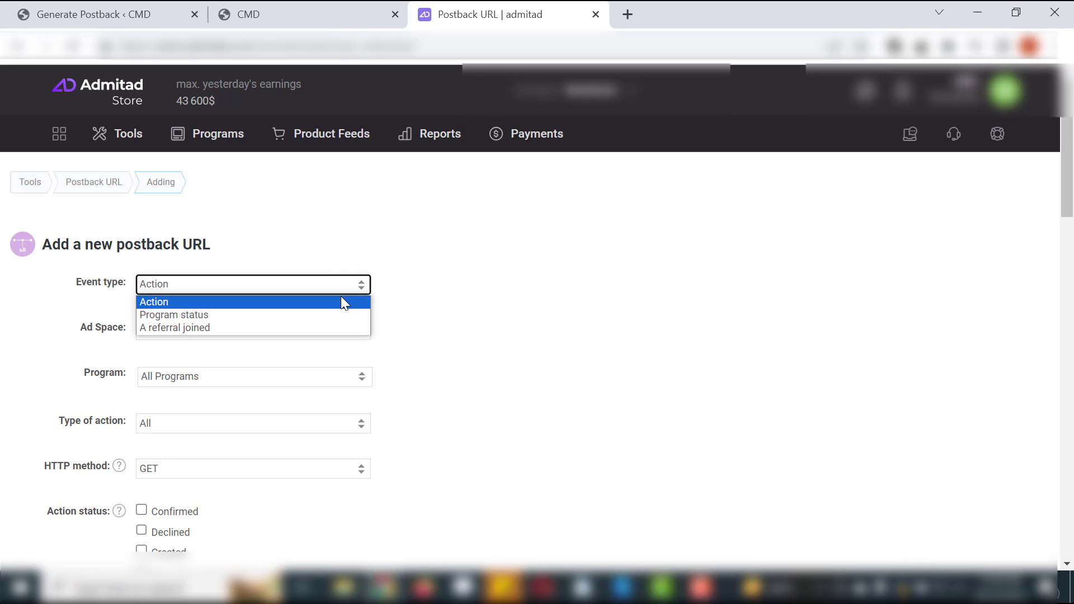
click(343, 303)
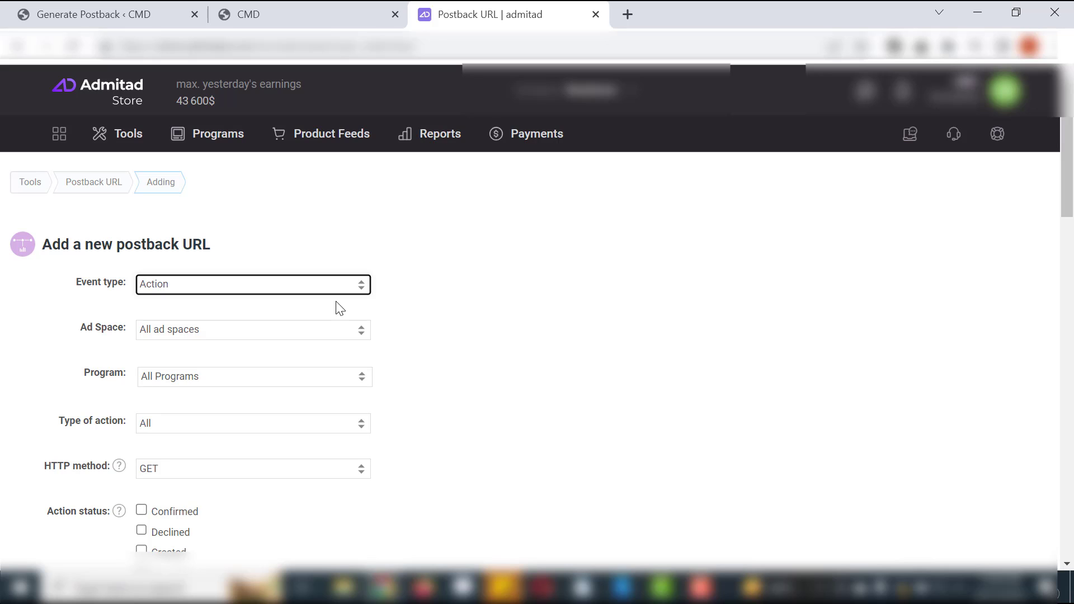
click(342, 333)
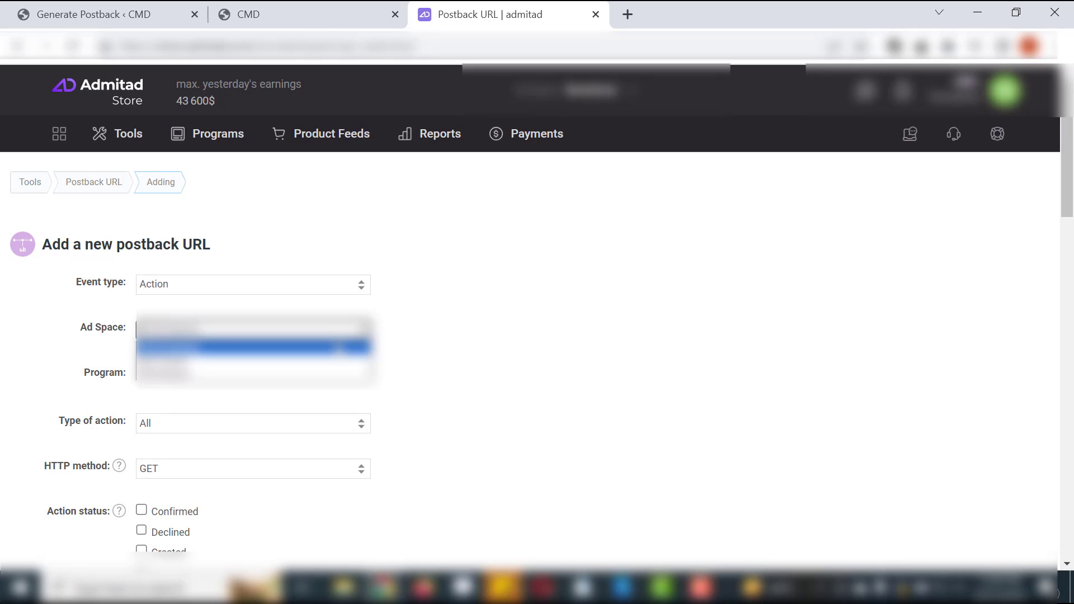
click(333, 361)
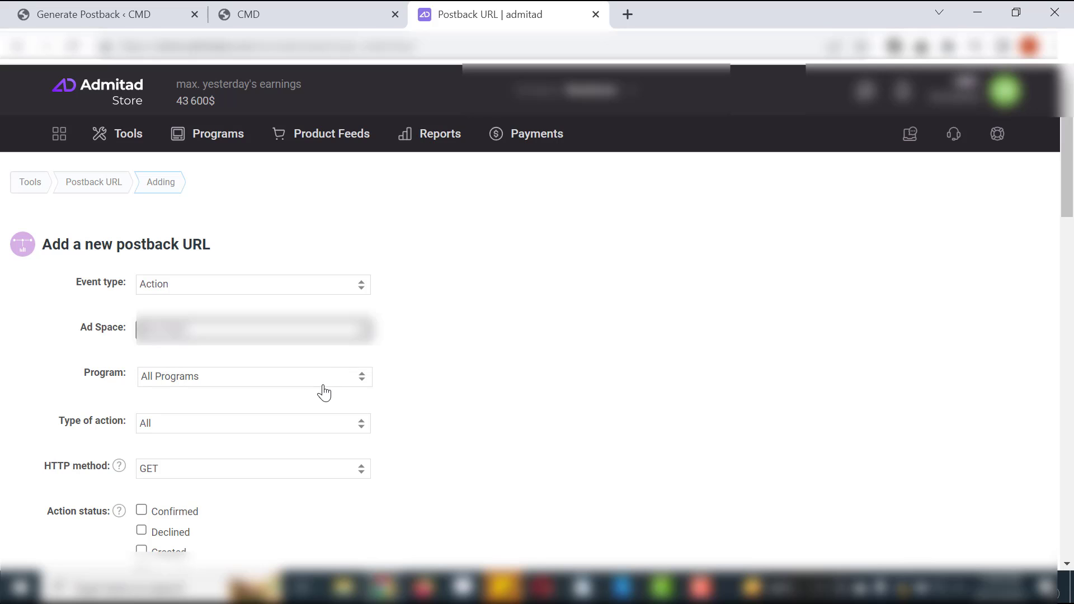
scroll(302, 414, down, 1)
scroll(303, 414, down, 1)
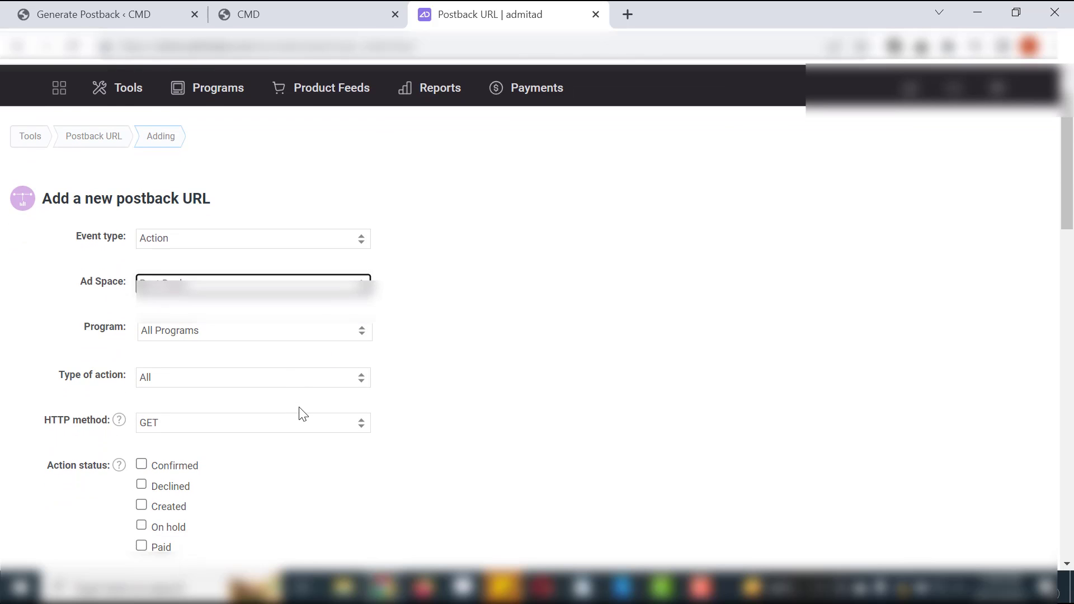
click(299, 334)
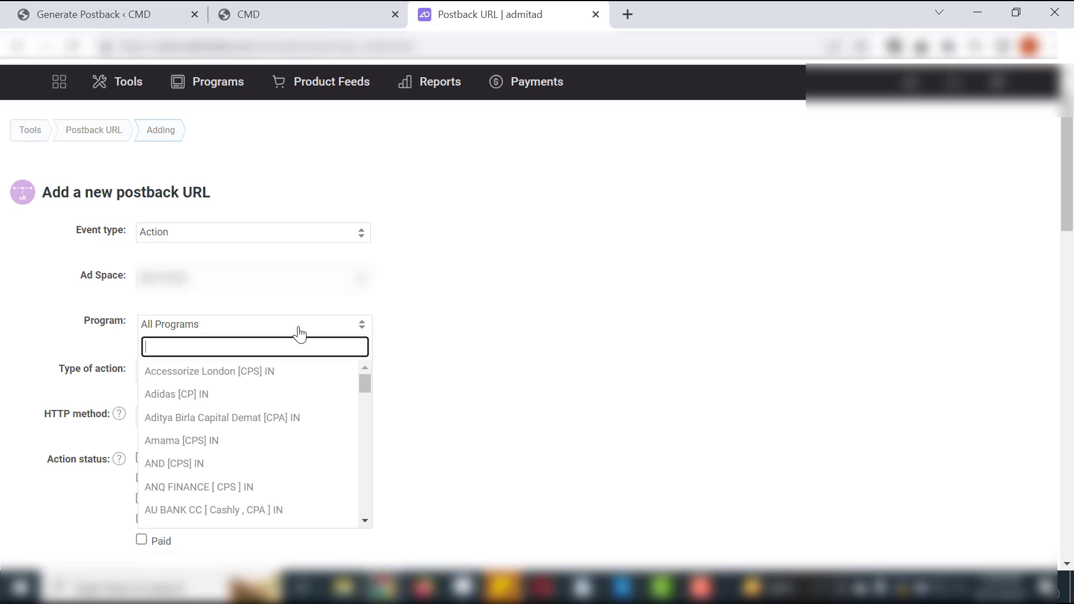
click(299, 330)
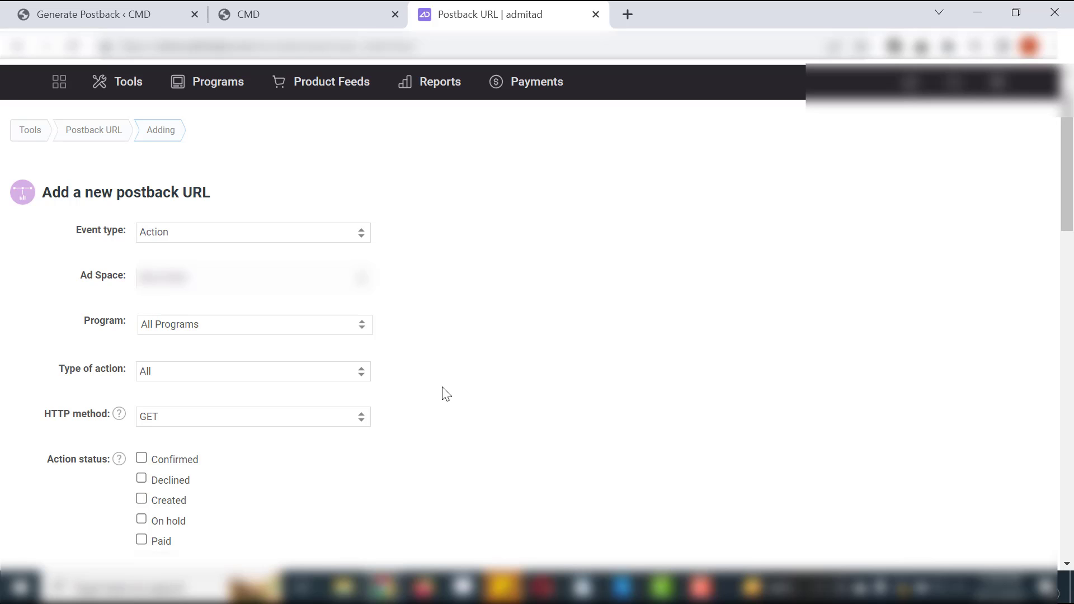
- Keep the type of action at All and set the HTTP method to POST
click(244, 376)
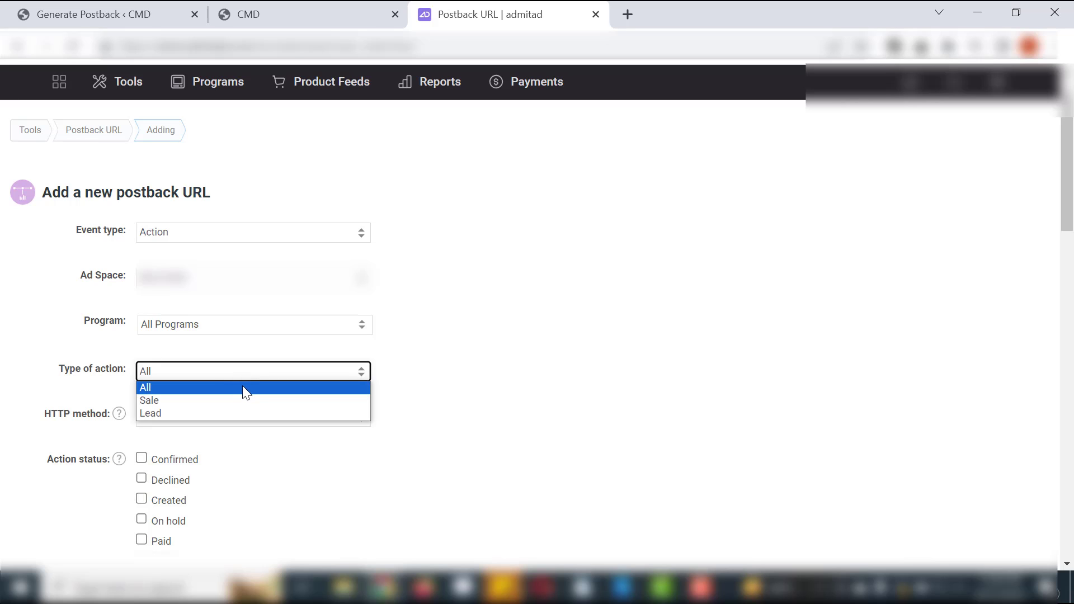
click(242, 386)
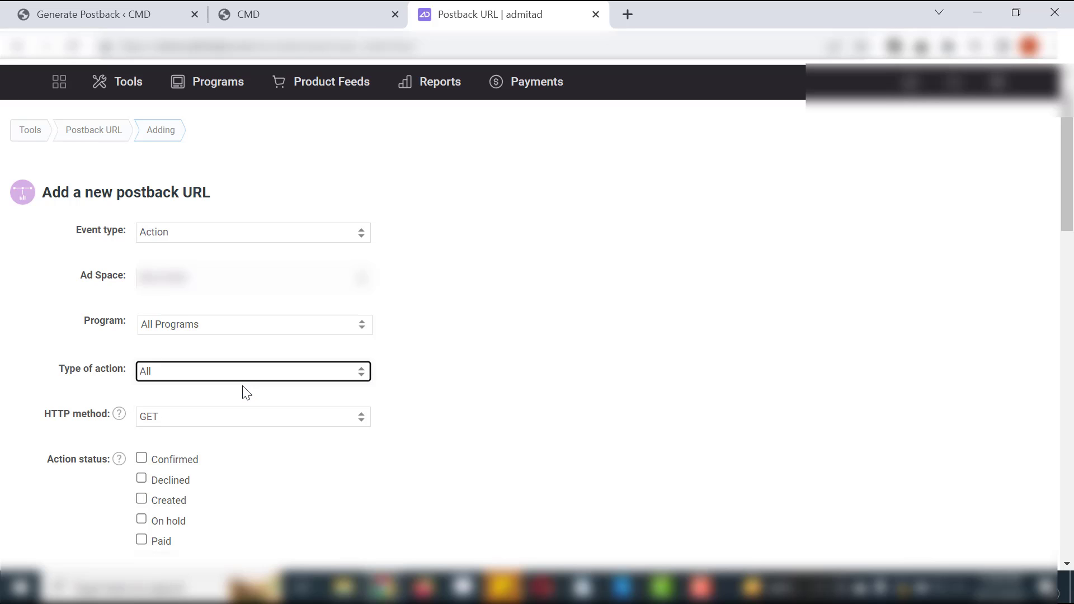
click(257, 419)
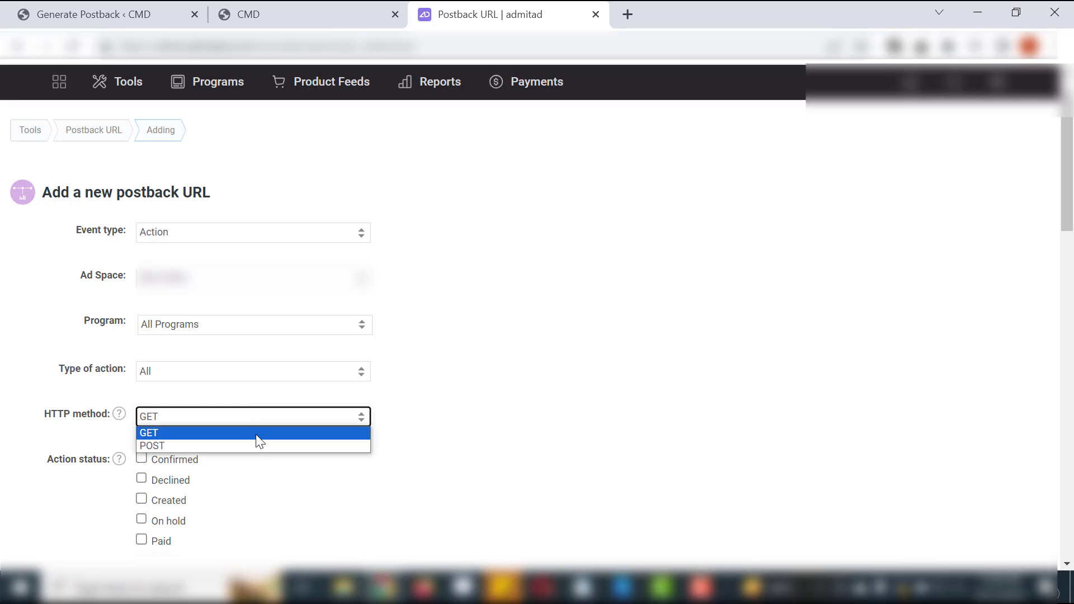
click(257, 442)
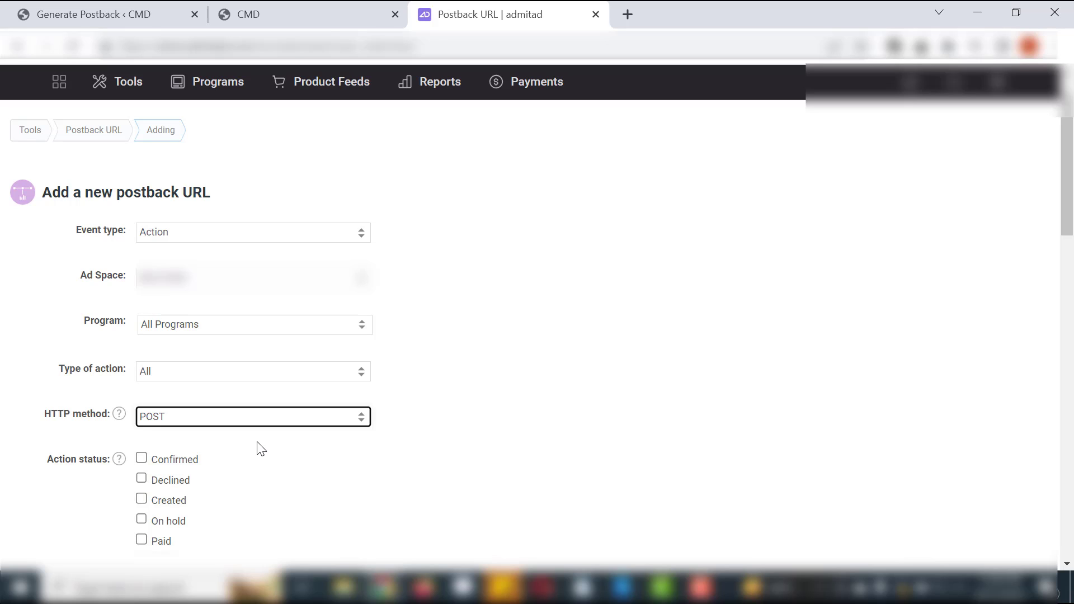
- Enable all five action statuses: Confirmed, Declined, Created, On hold and Paid
click(142, 457)
click(141, 479)
click(142, 499)
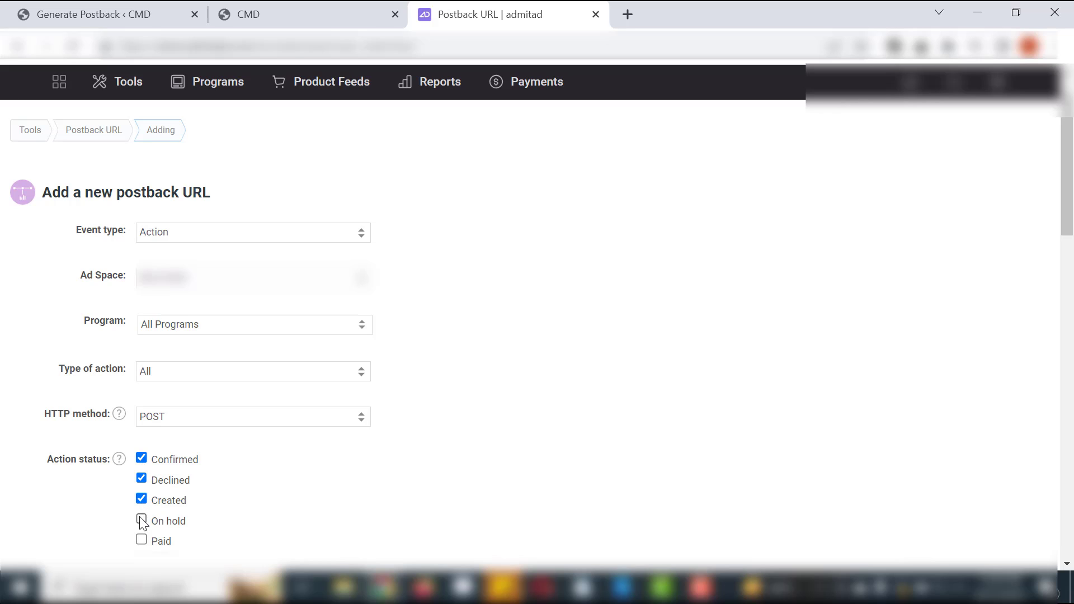
click(141, 520)
click(142, 539)
- Paste the postback URL generated in WordPress, including its token, into Admitad's Link field
scroll(505, 470, down, 5)
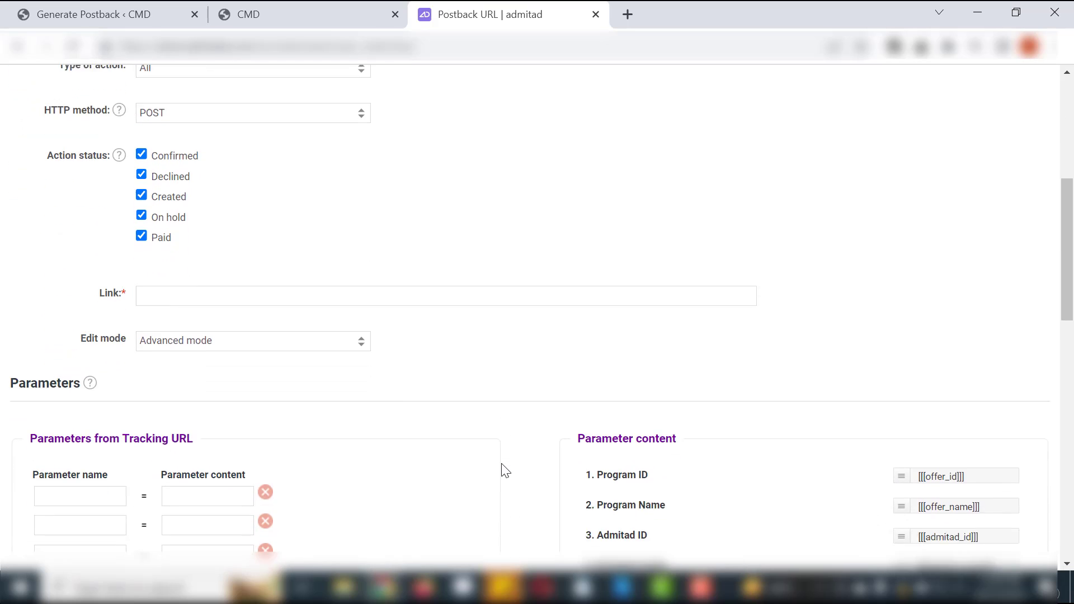
scroll(505, 470, down, 2)
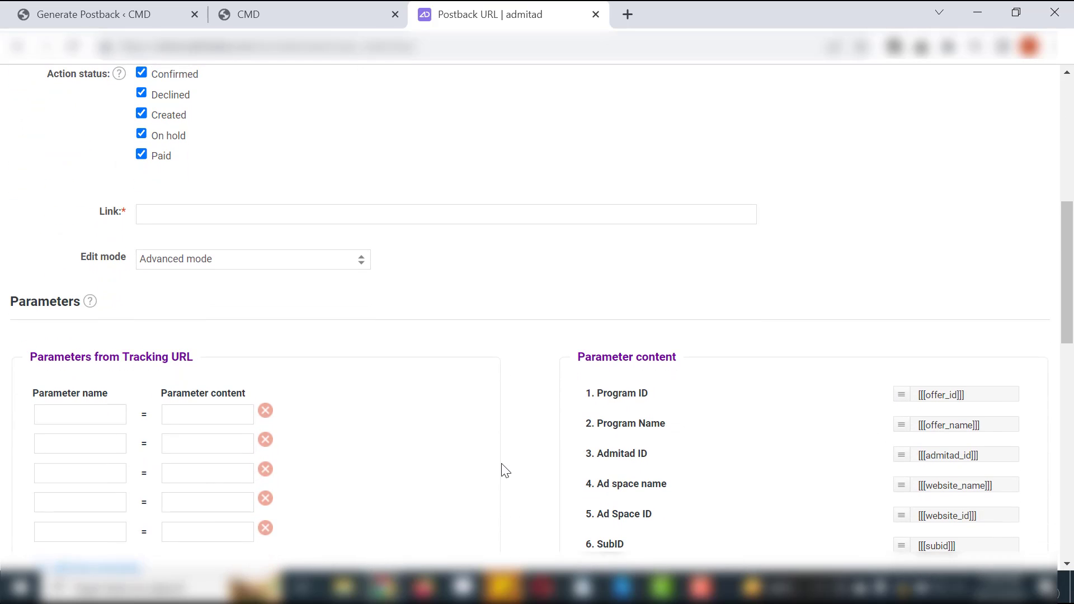
scroll(505, 469, up, 1)
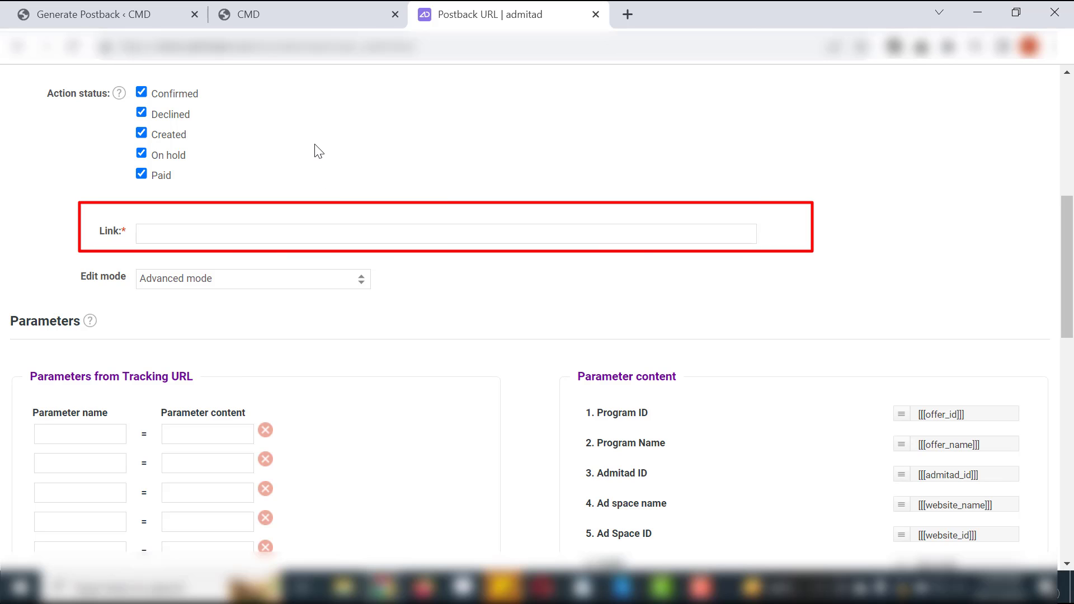
click(92, 14)
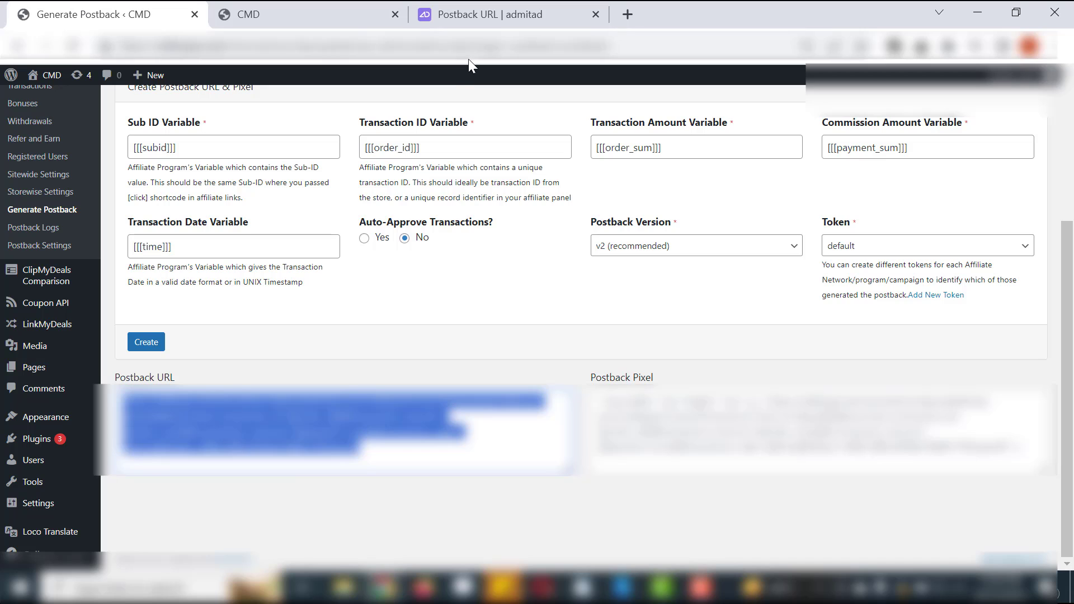
click(467, 17)
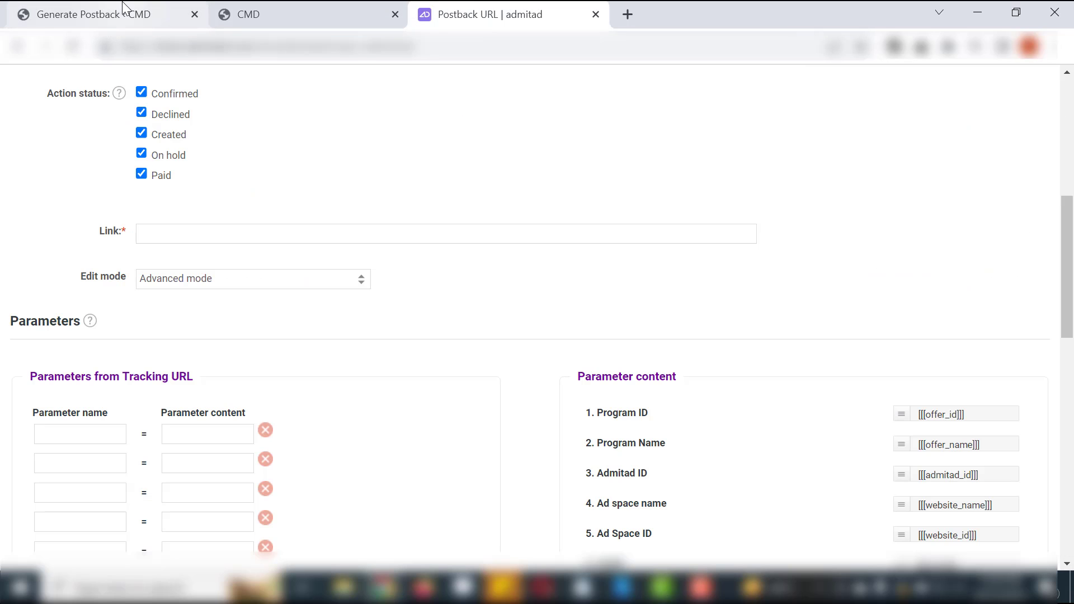
click(253, 231)
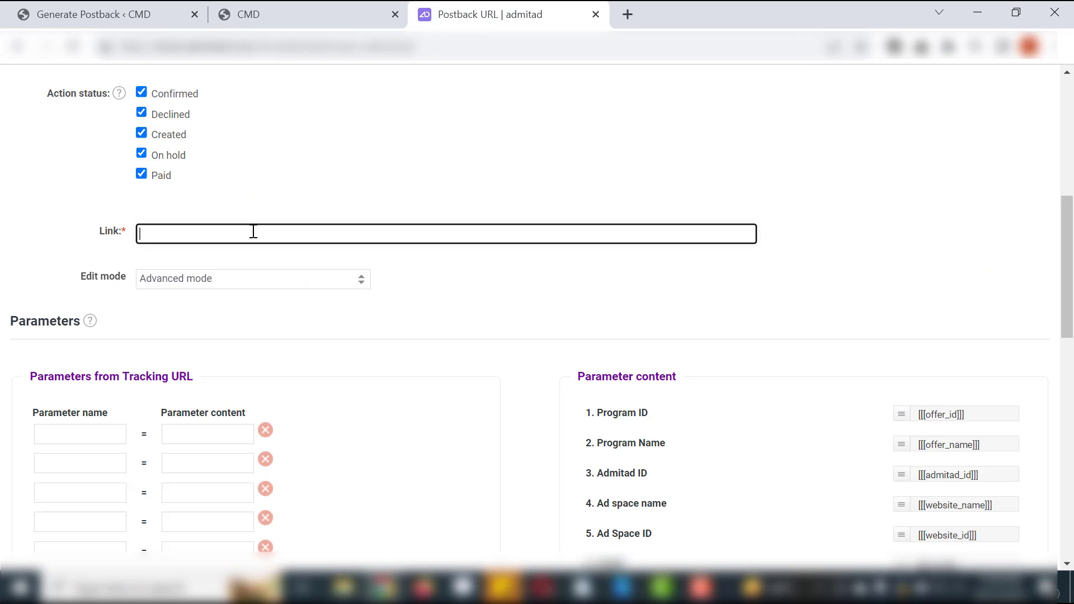
key(ctrl+v)
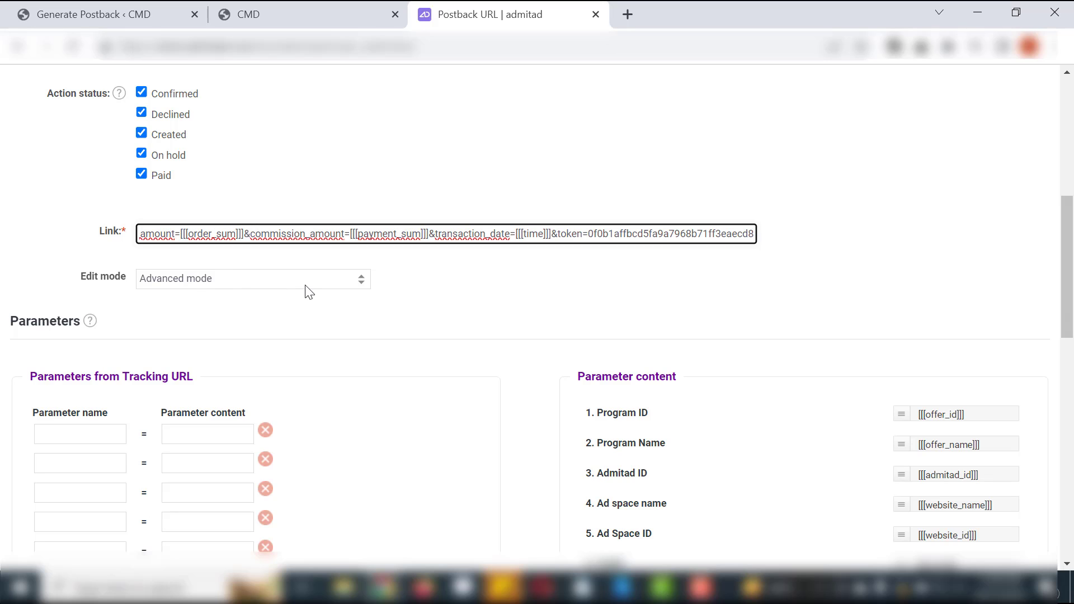
click(440, 292)
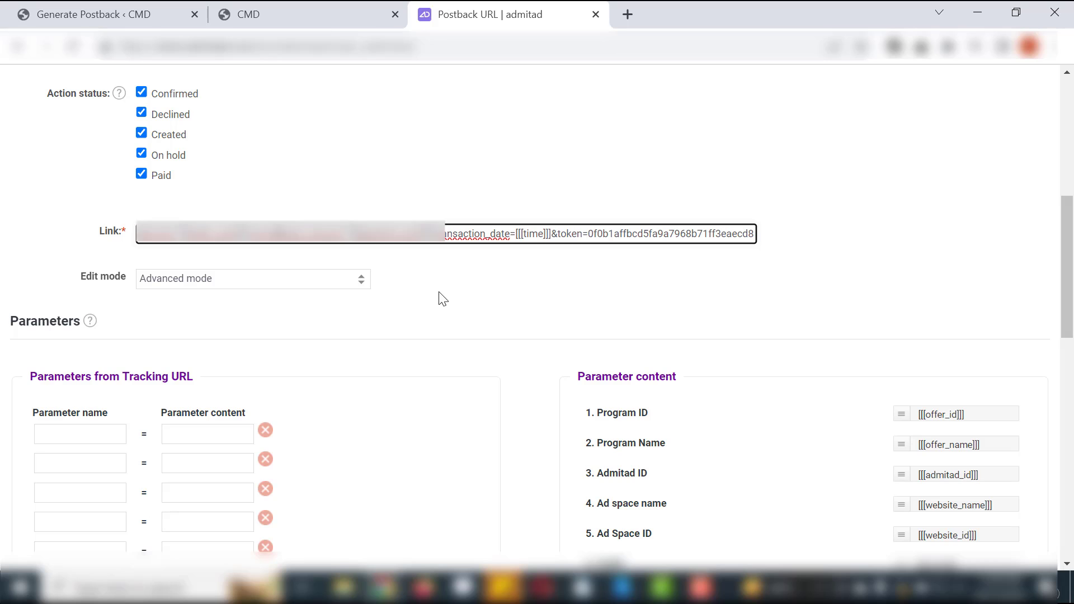
- Keep the edit mode at Advanced mode and add the tracking parameter click_id with the content [[[subid]]]
click(363, 282)
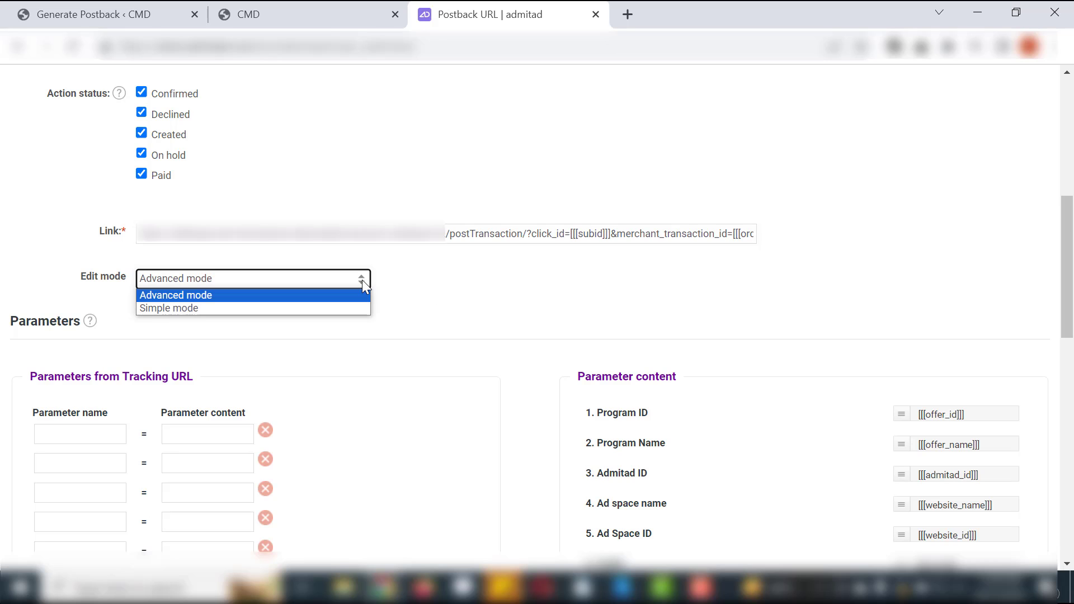
click(361, 280)
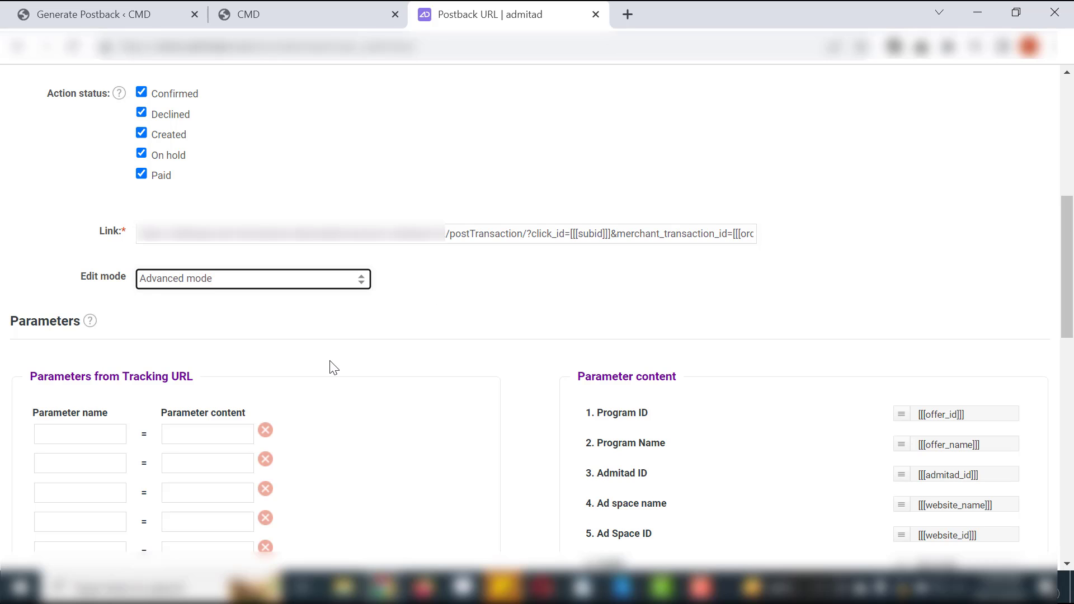
scroll(334, 367, down, 2)
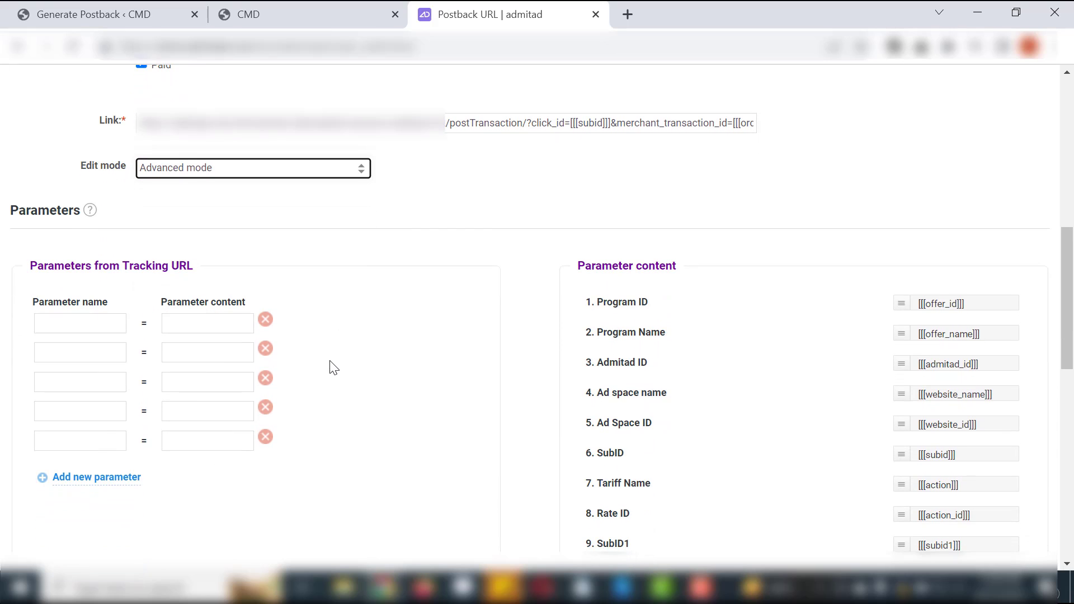
scroll(333, 368, down, 1)
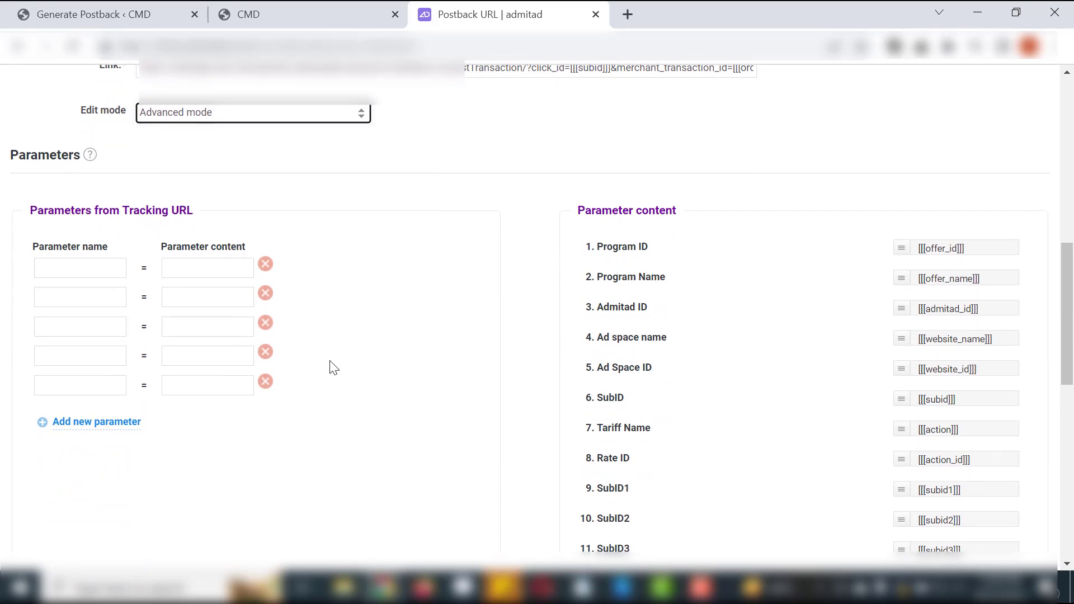
scroll(333, 368, up, 1)
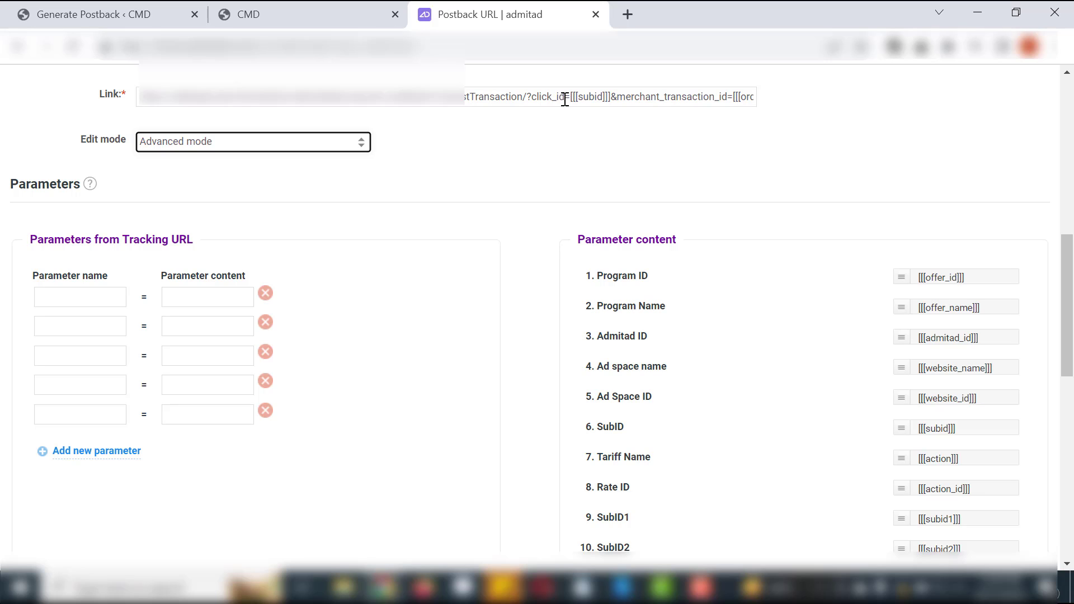
drag(563, 99, 532, 99)
key(ctrl+c)
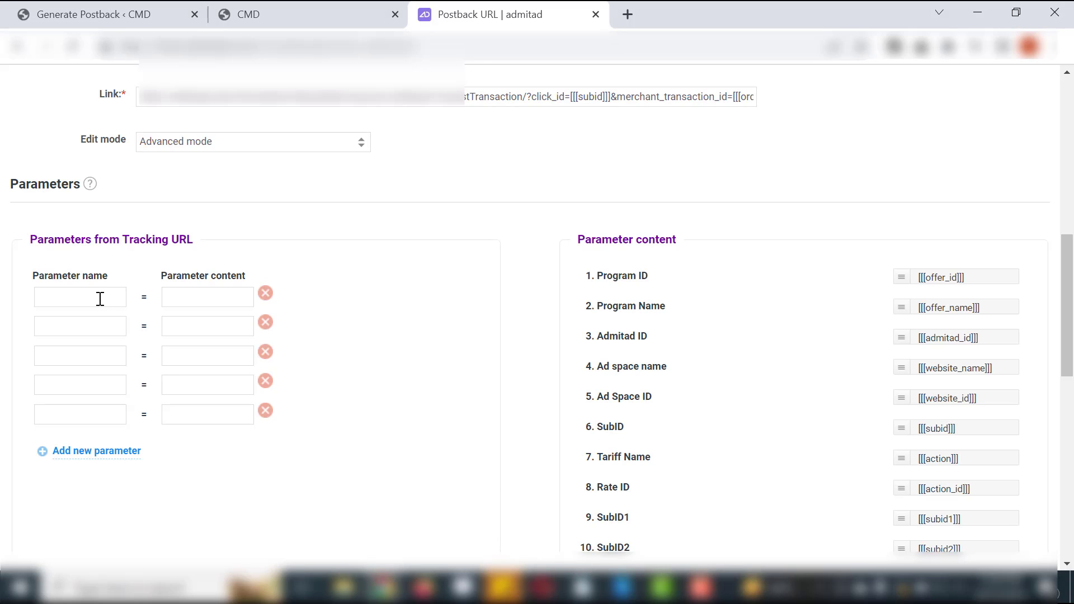
click(96, 297)
key(ctrl+v)
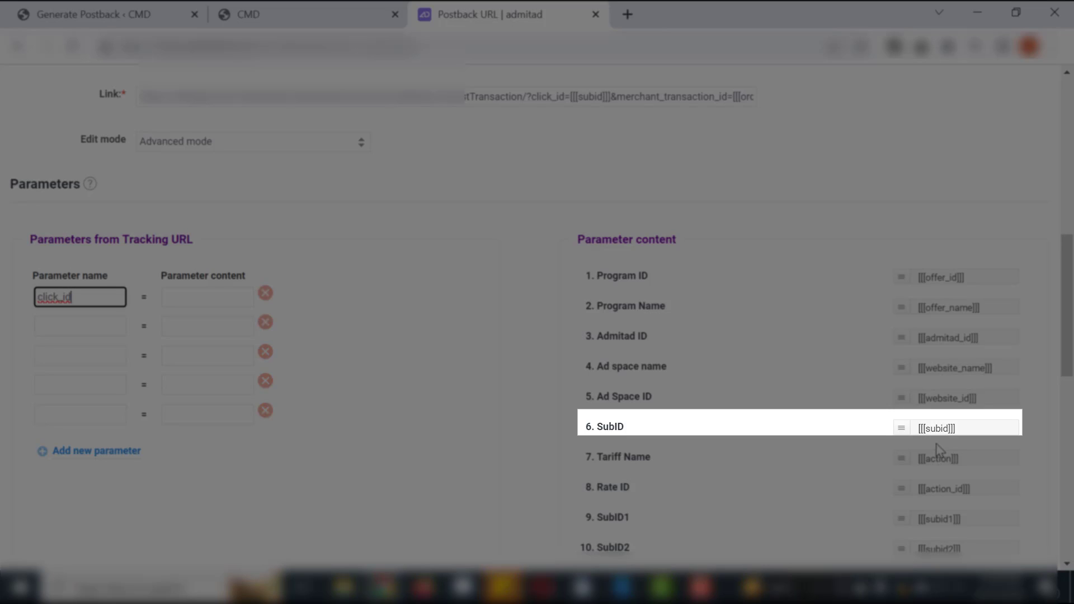
drag(964, 427, 225, 295)
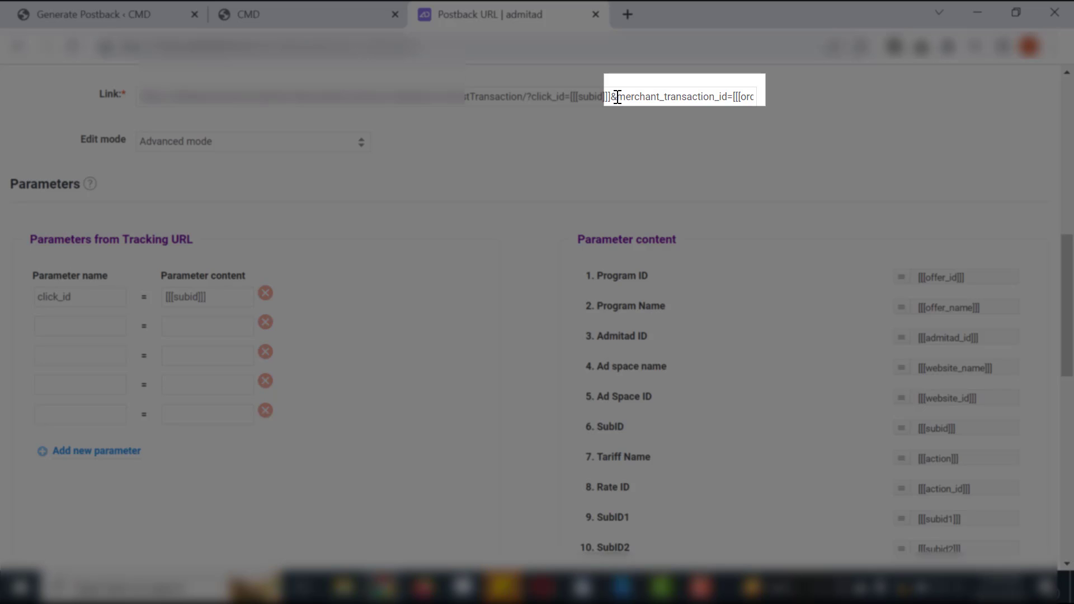
- Add merchant_transaction_id from the link as the second tracking parameter, with the Order ID content [[[order_id]]]
drag(617, 97, 728, 98)
key(ctrl+c)
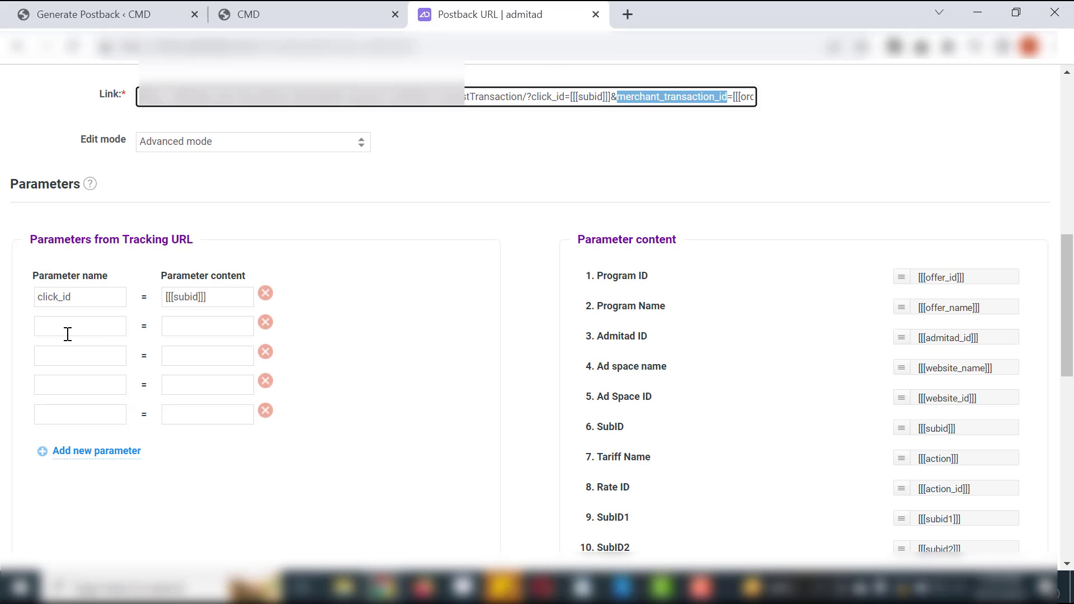
click(68, 332)
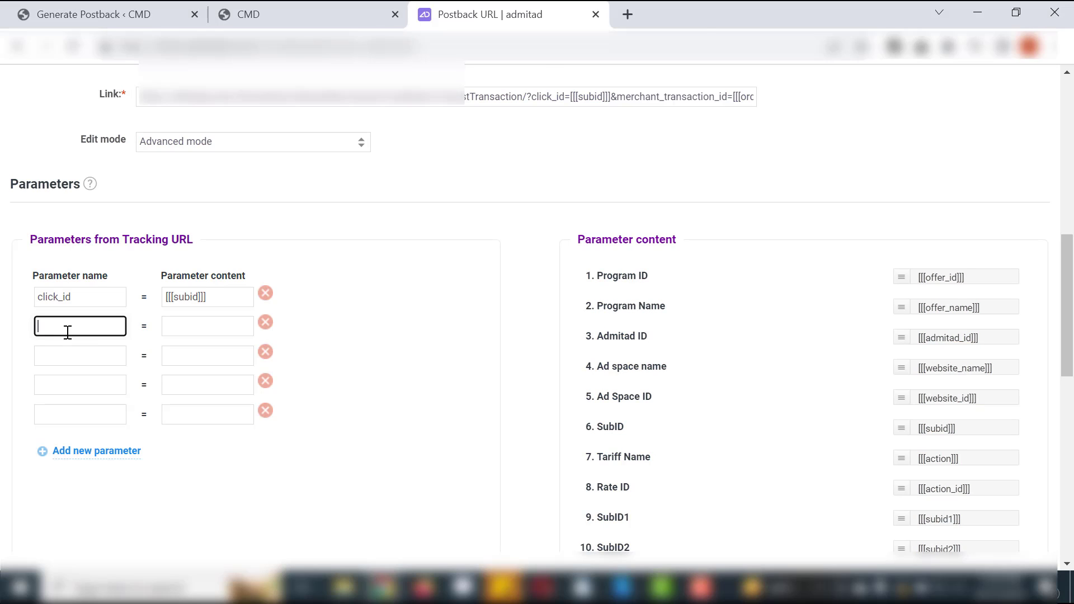
key(ctrl+v)
scroll(880, 432, down, 4)
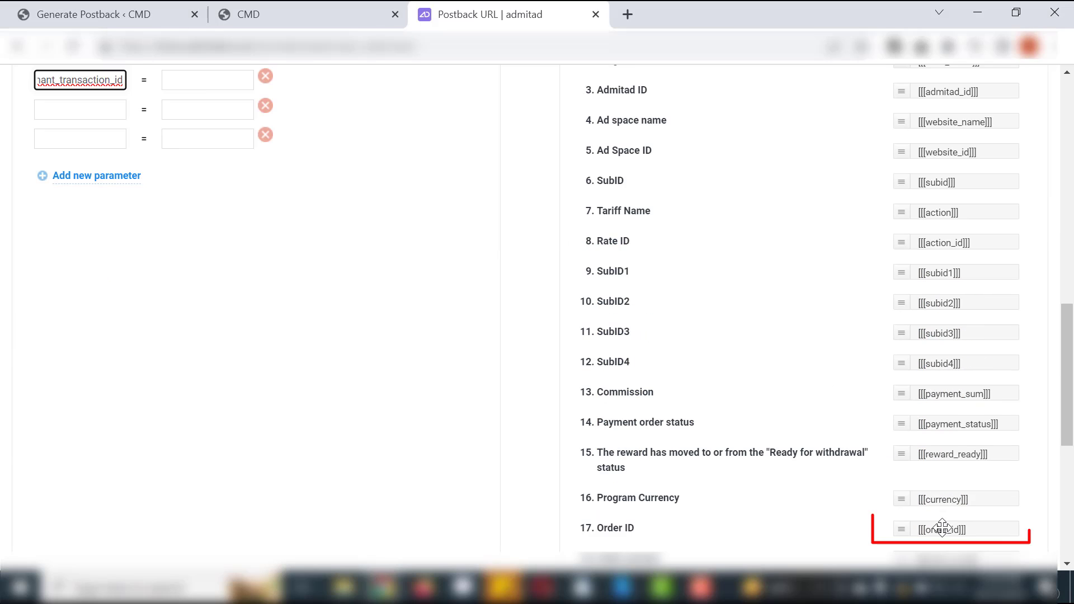
drag(790, 505, 211, 82)
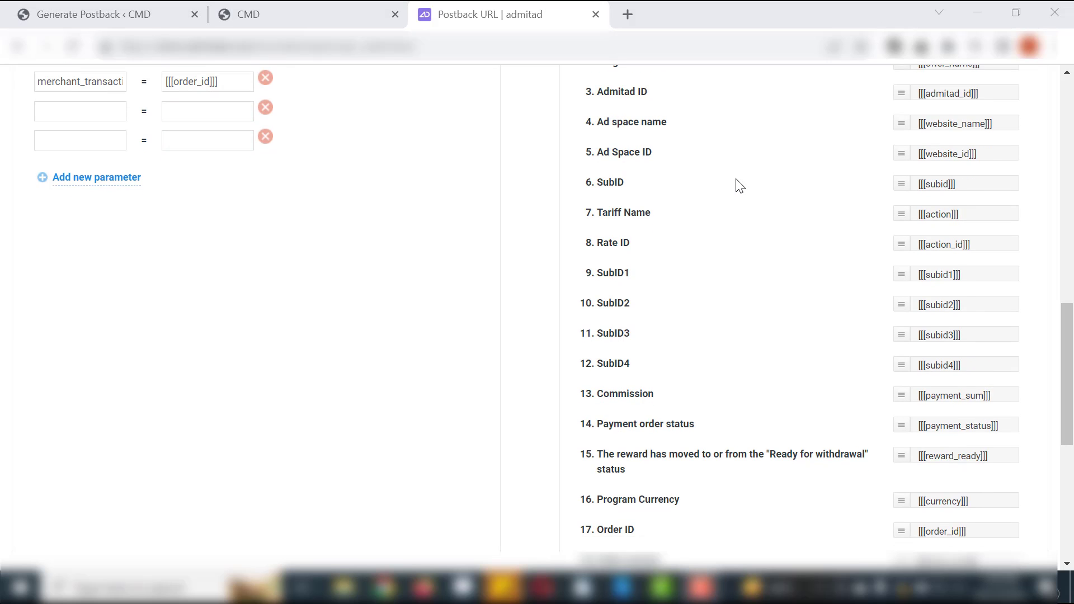
- Add transaction_amount as [[[order_sum]]], commission_amount as [[[payment_sum]]] and transaction_date as [[[time]]], and save the postback URL
scroll(736, 185, up, 7)
scroll(740, 185, up, 1)
click(541, 295)
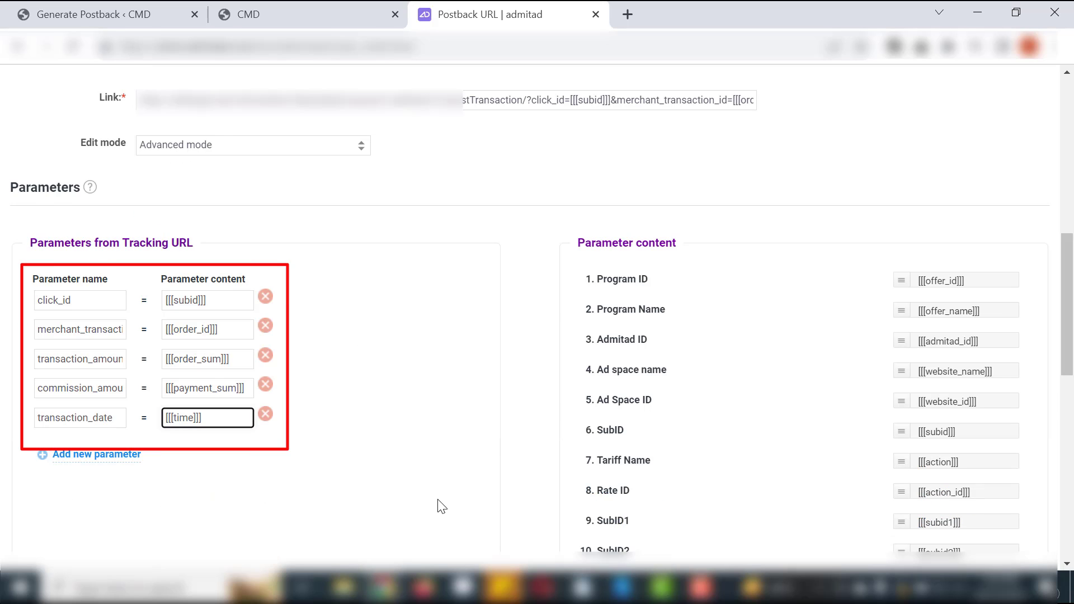
scroll(448, 473, down, 10)
click(445, 454)
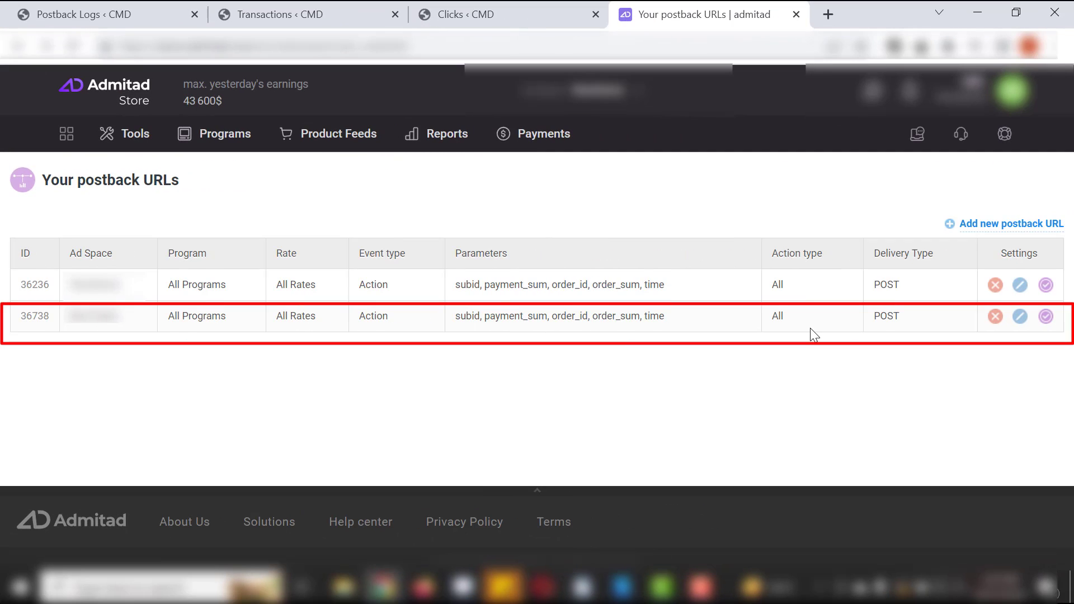
- Open the newly added postback URL for editing and run its test with the default test values
click(1020, 317)
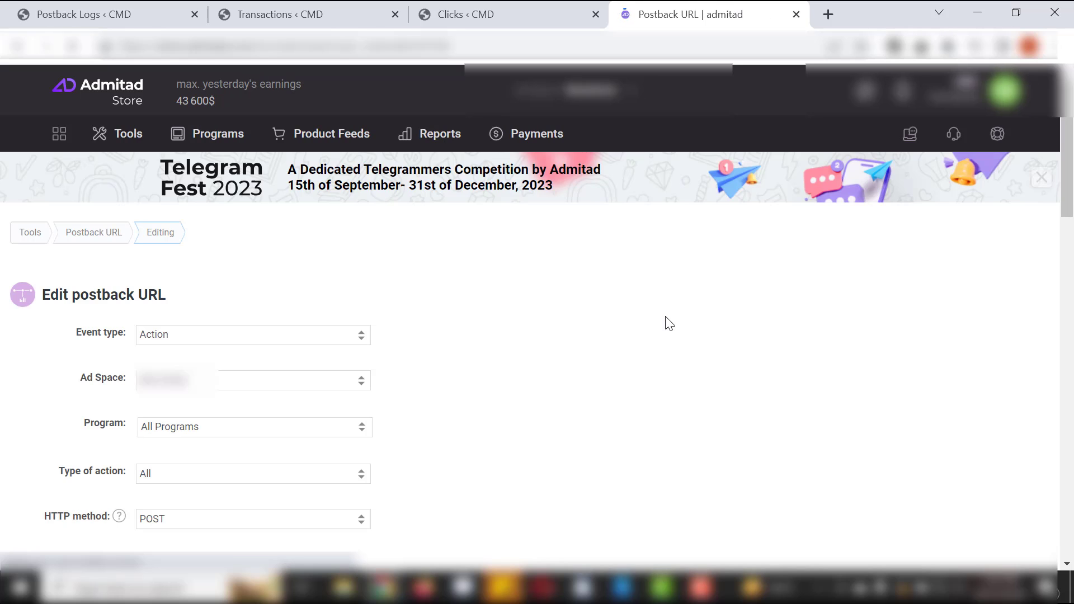
scroll(666, 316, down, 10)
scroll(666, 317, down, 5)
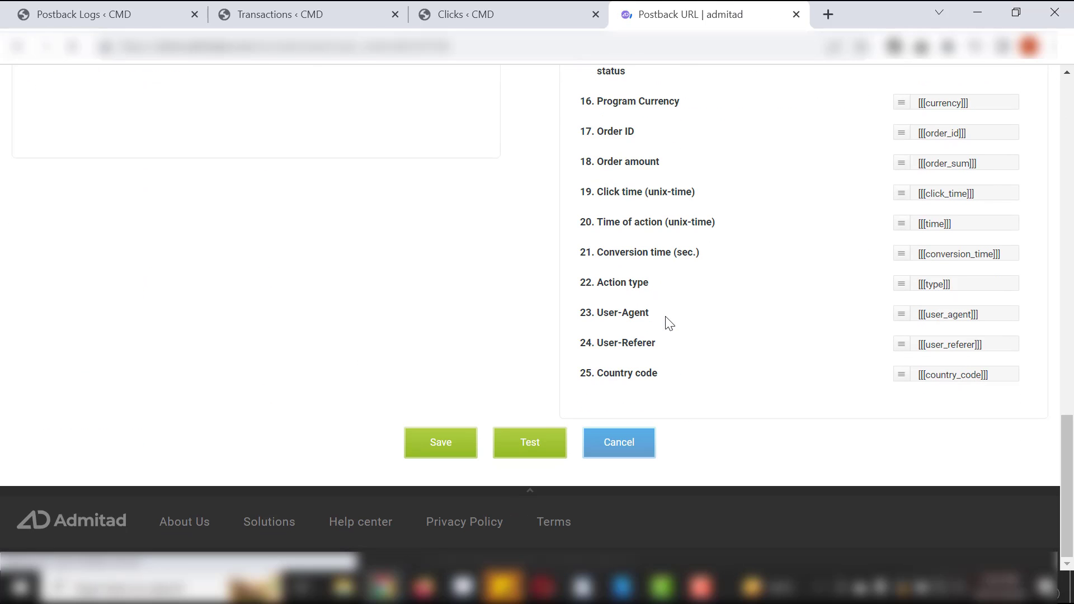
click(527, 442)
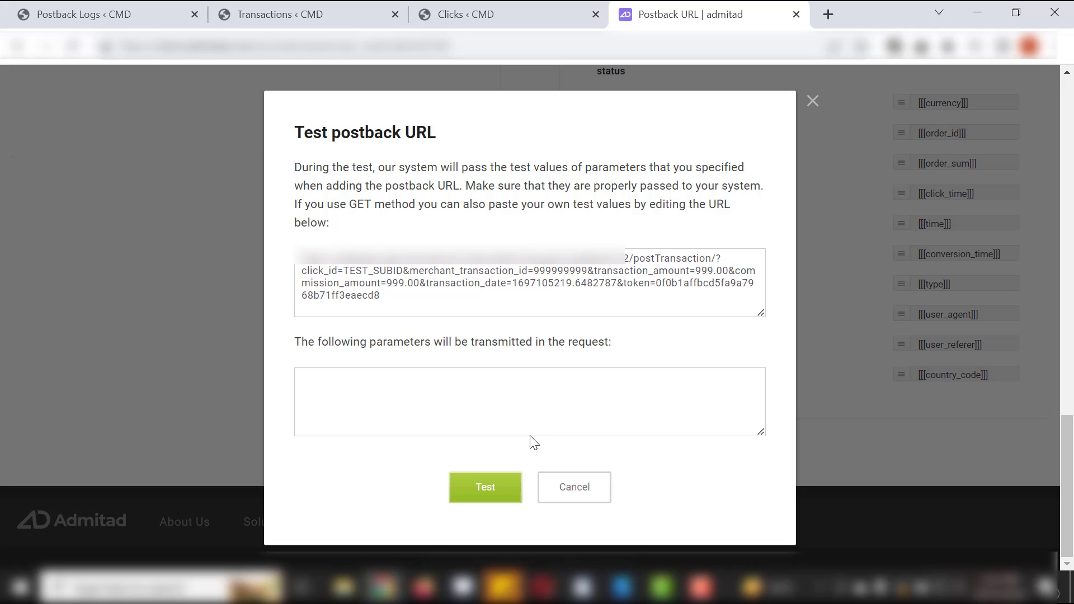
click(496, 490)
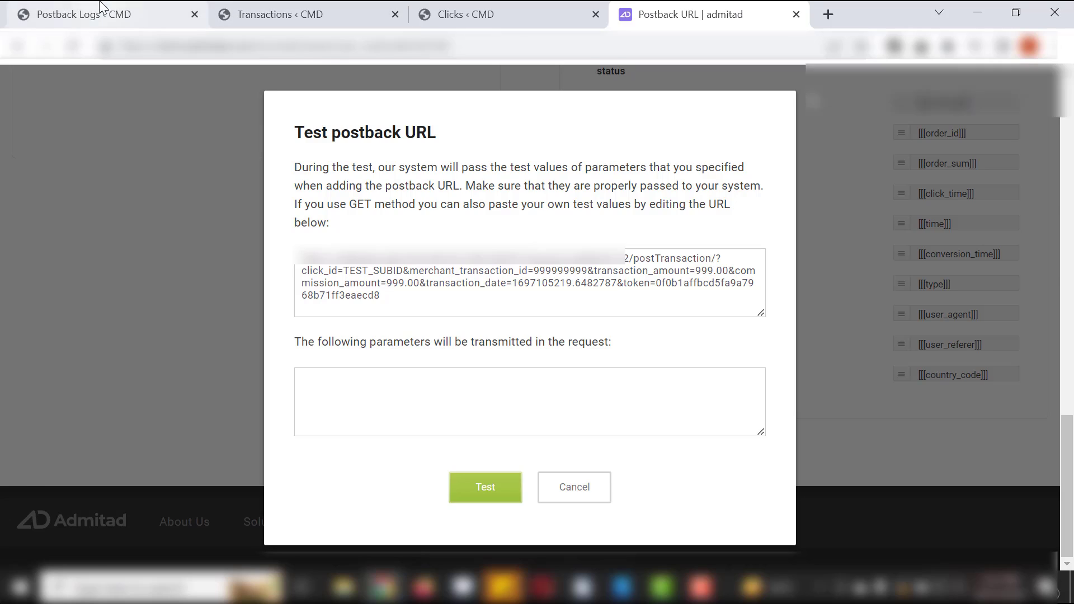
- Switch to WordPress, reload the Postback Logs page and check the Clicks list for recorded click IDs
click(150, 15)
click(408, 48)
key(Return)
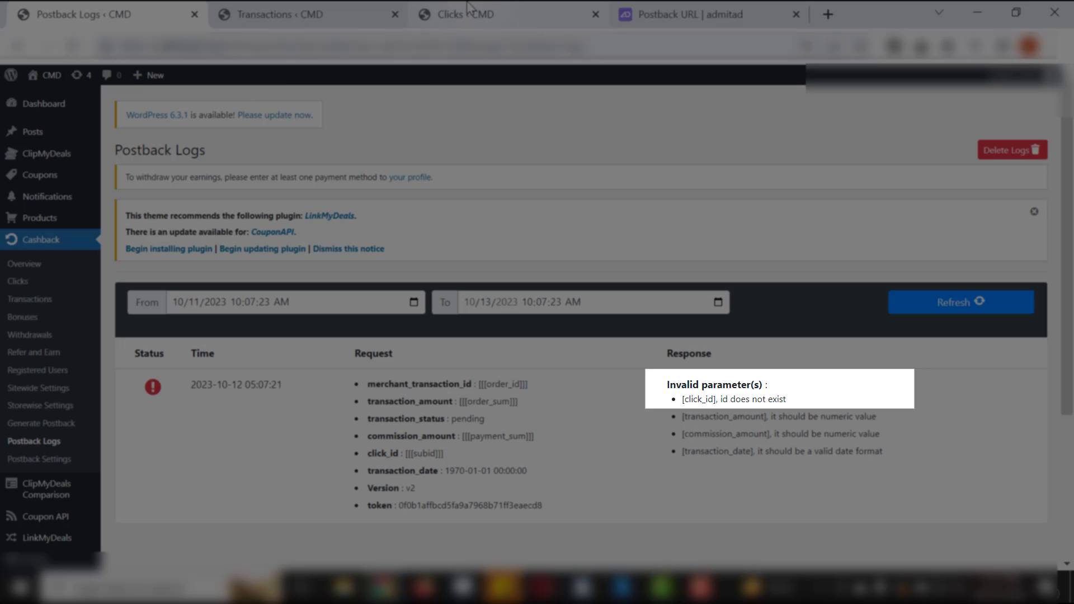
click(468, 7)
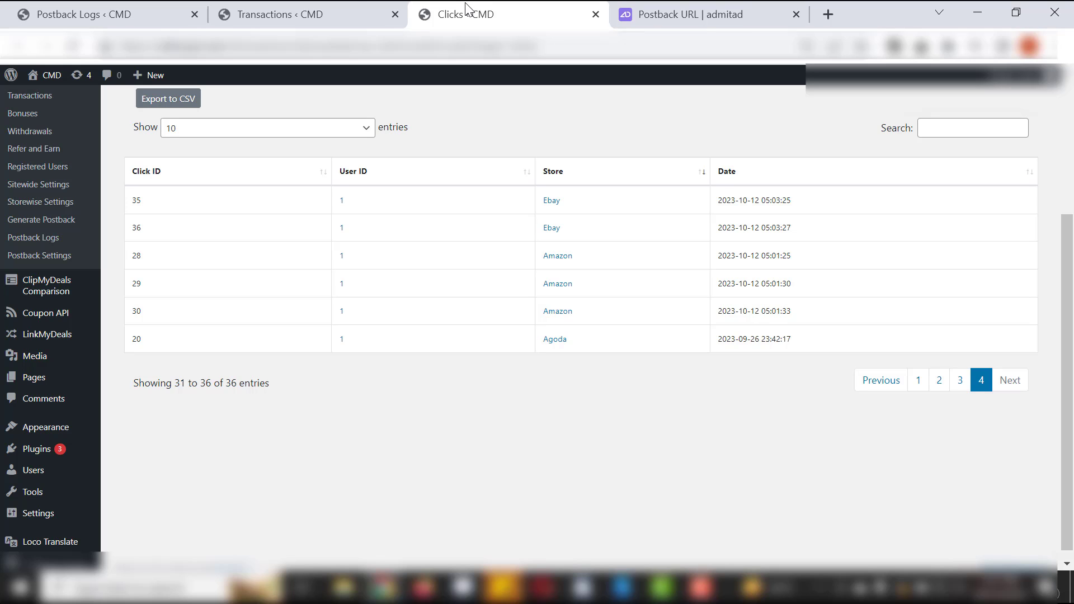
- Return to the Admitad postback URL, close its test dialog and change the HTTP method to GET
click(671, 7)
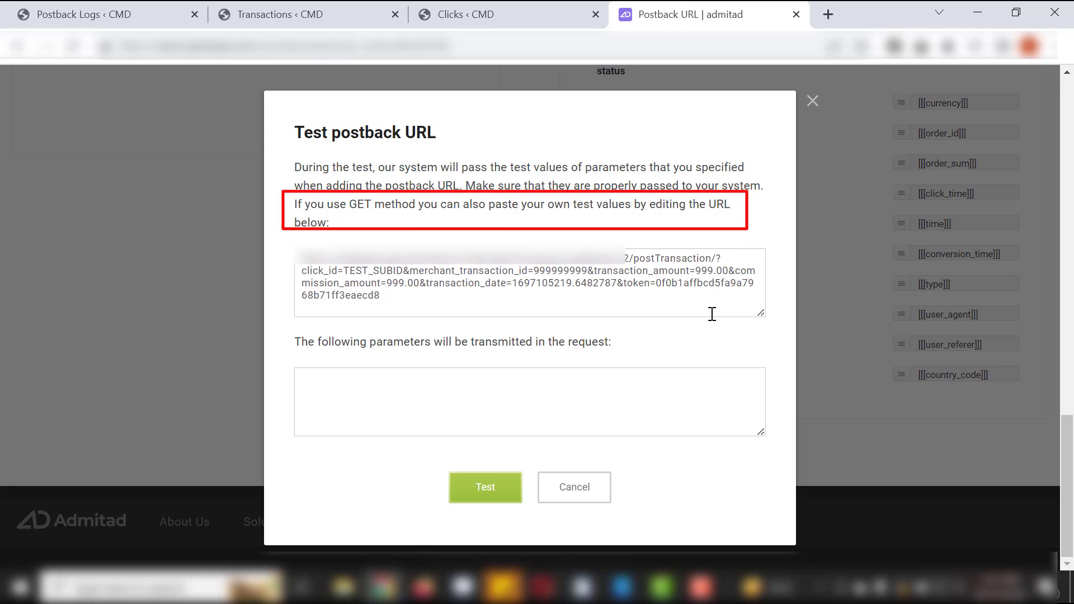
click(812, 101)
scroll(448, 227, up, 15)
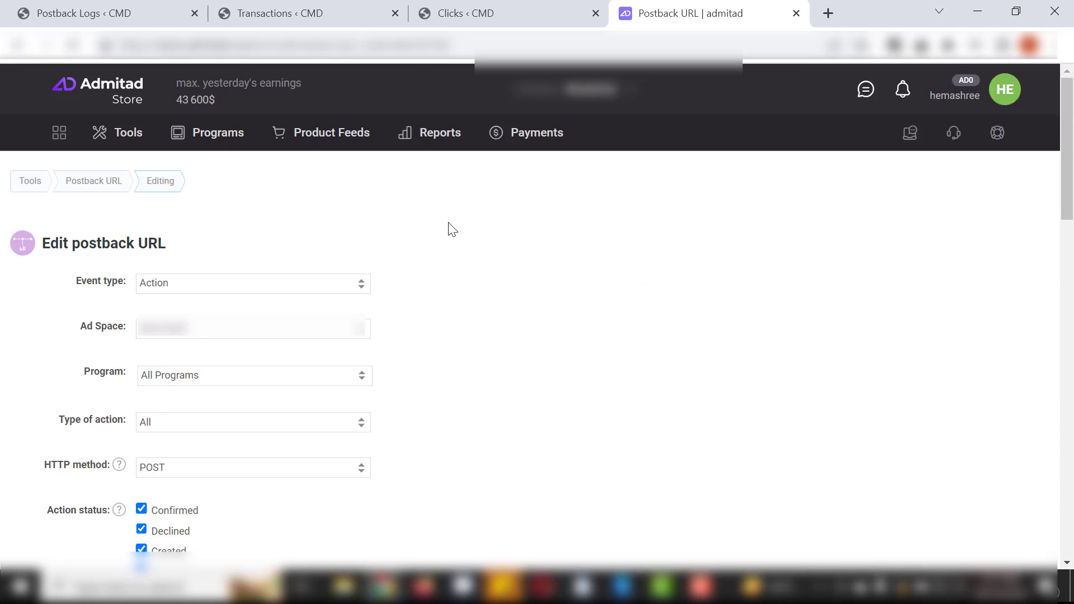
click(266, 467)
click(241, 482)
scroll(441, 479, down, 15)
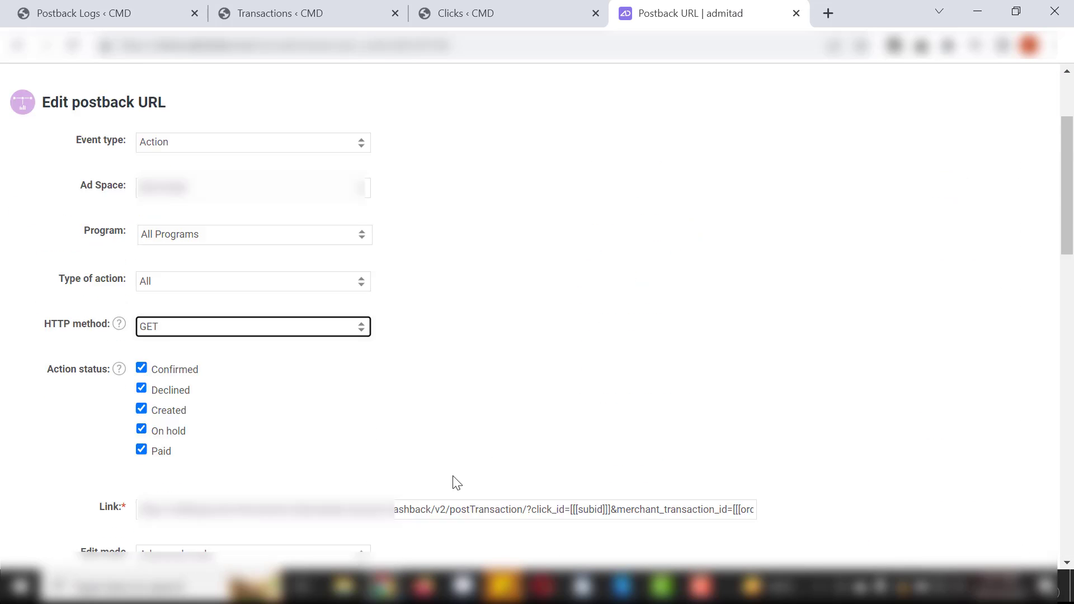
- Reopen the postback test, replace TEST_SUBID with click ID 35 from the WordPress Clicks list, and send the test request
click(513, 452)
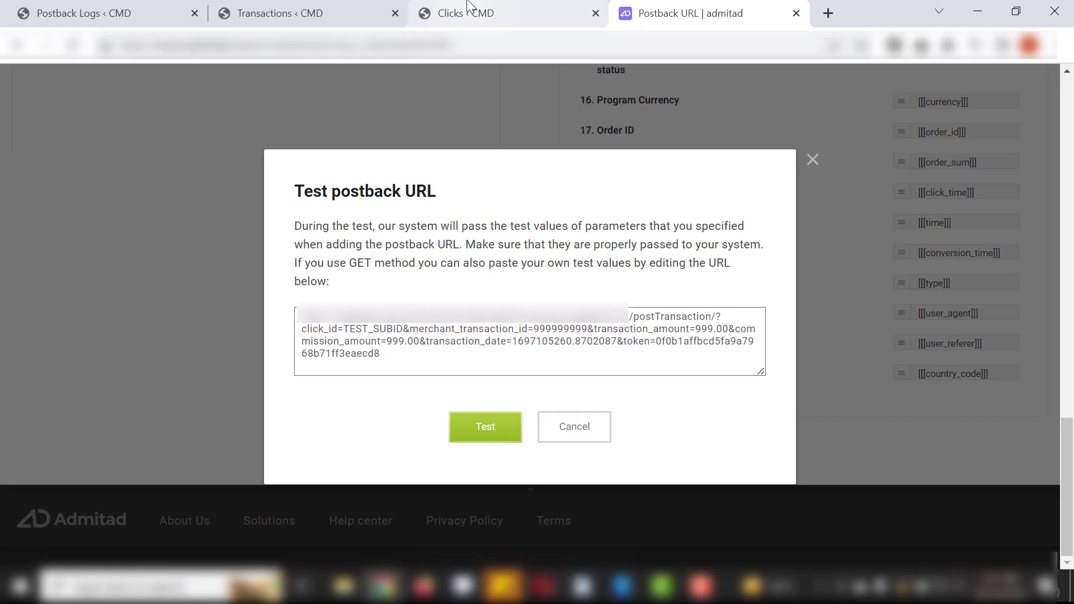
click(469, 7)
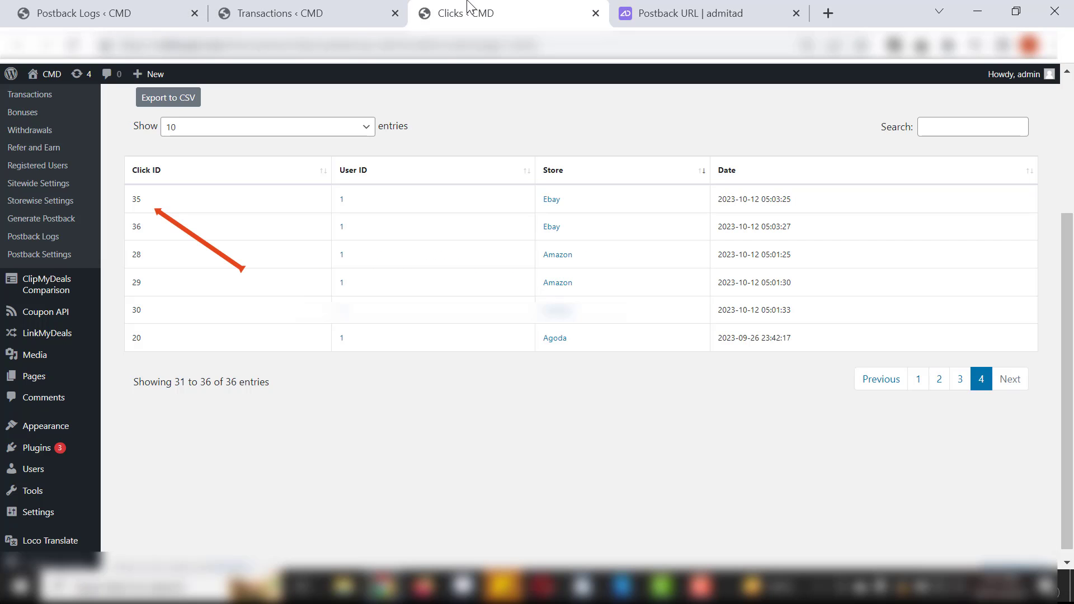
click(644, 8)
key(BackSpace)
key(BackSpace)
key(BackSpace)
key(BackSpace)
key(BackSpace)
key(BackSpace)
key(BackSpace)
key(BackSpace)
key(BackSpace)
key(BackSpace)
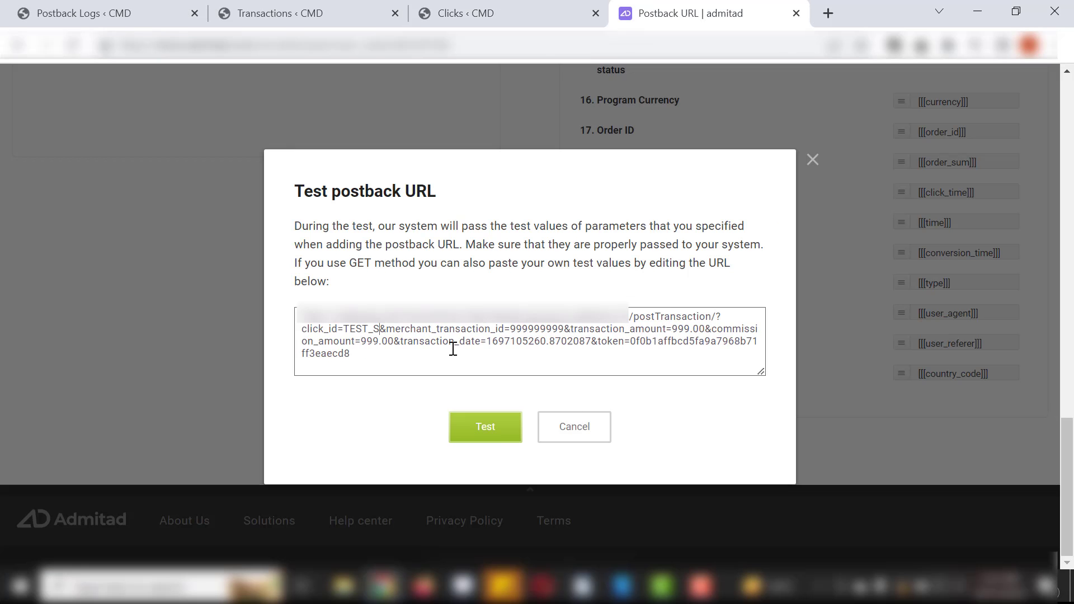
text(35)
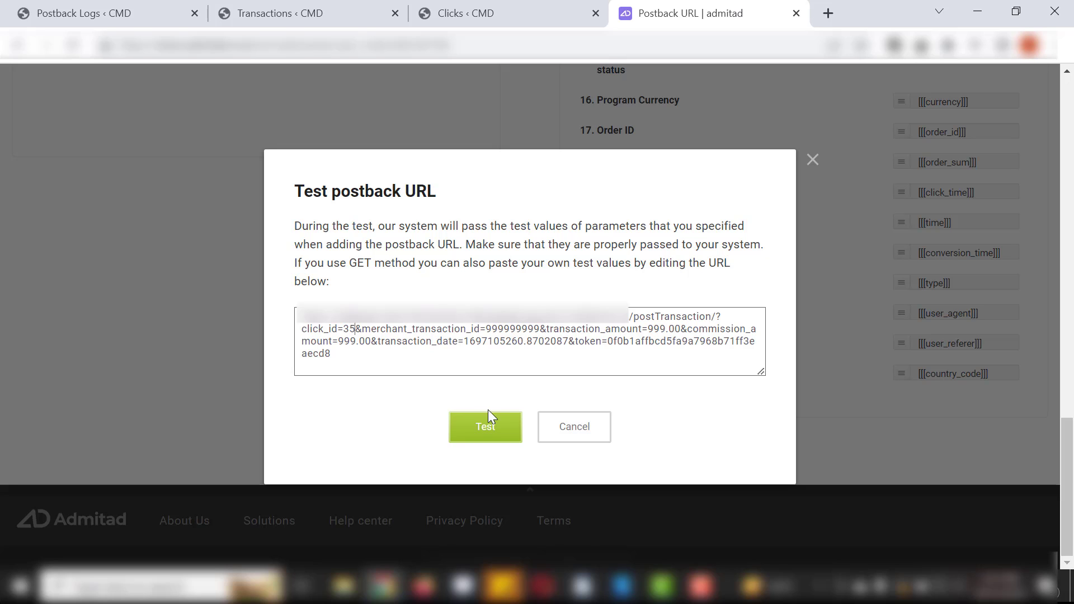
click(488, 425)
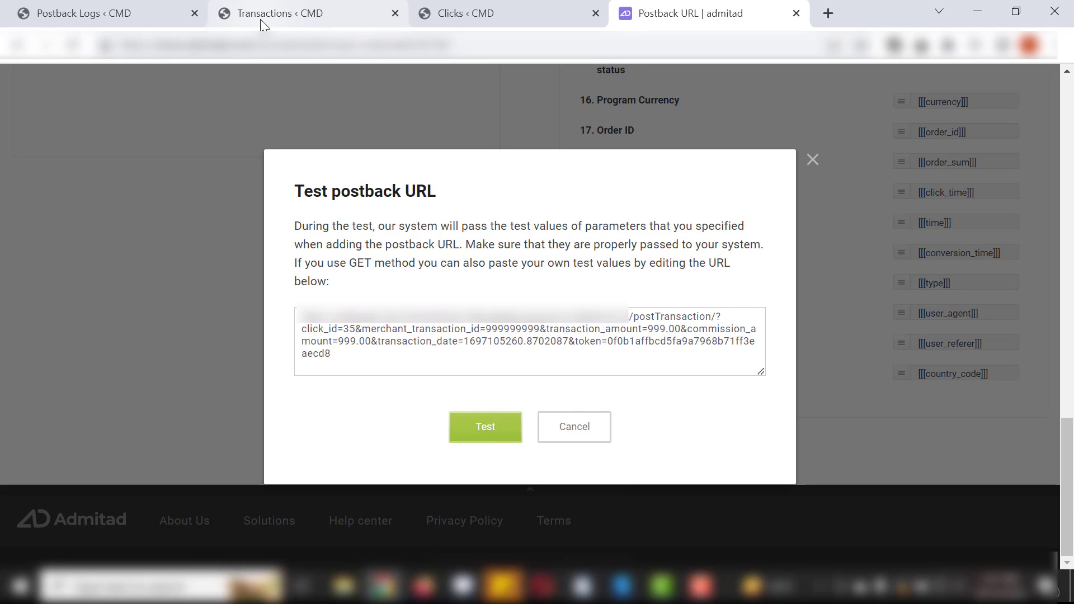
click(512, 429)
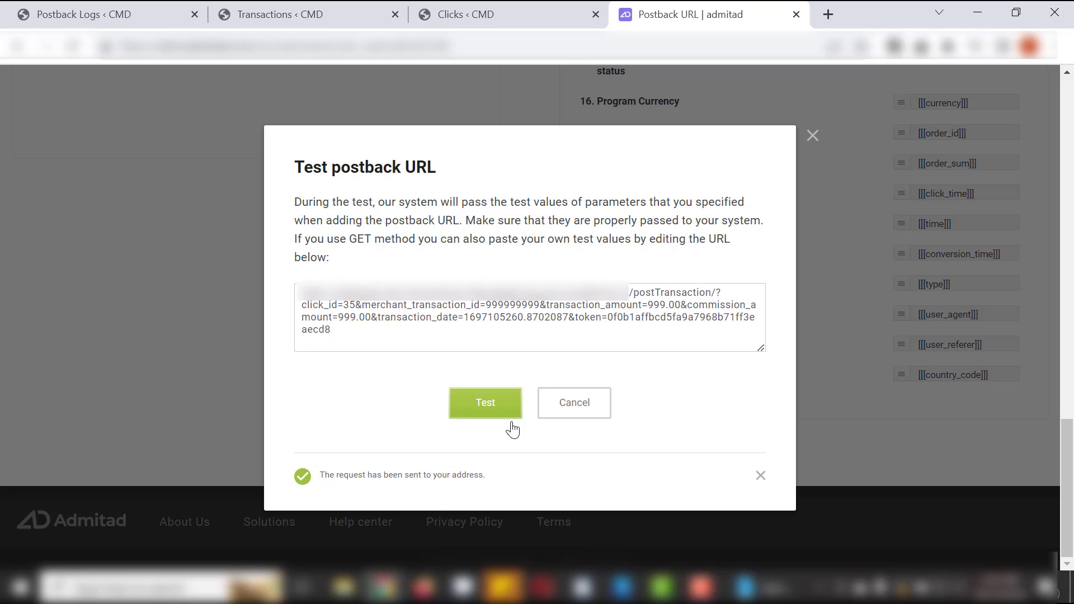